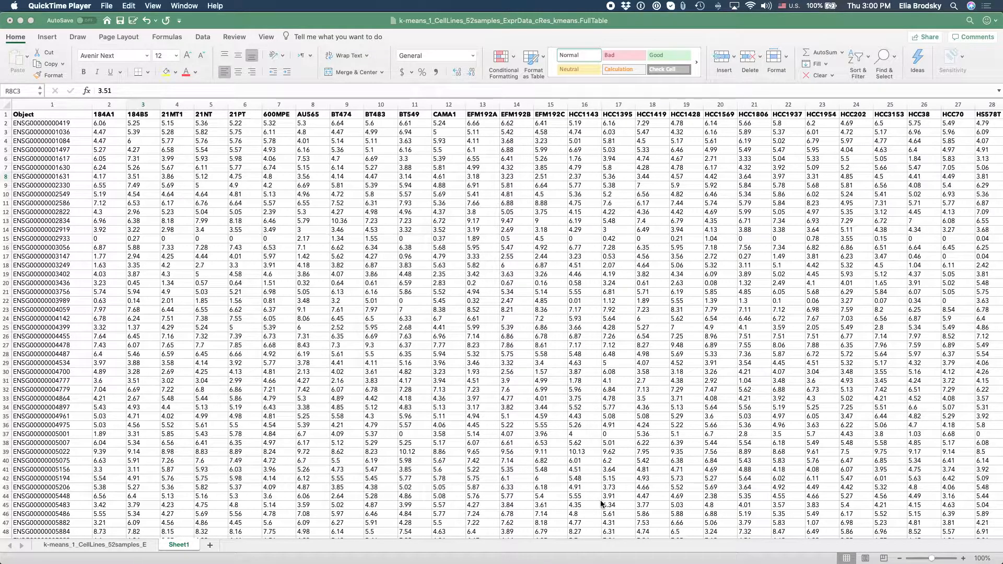
pyautogui.moveTo(736, 562)
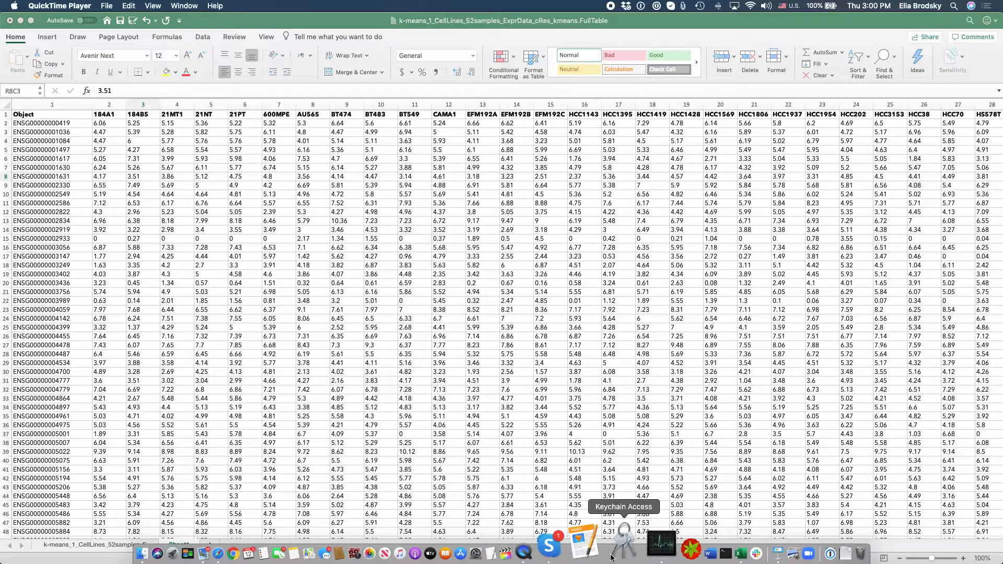
pyautogui.click(587, 555)
pyautogui.rightClick(587, 555)
pyautogui.click(591, 505)
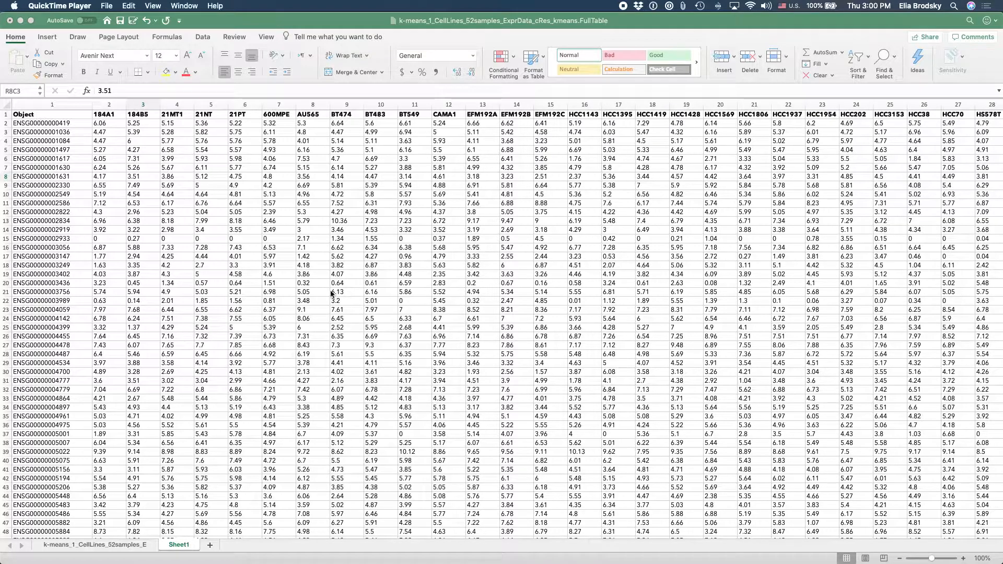
pyautogui.click(102, 142)
pyautogui.click(83, 114)
pyautogui.click(118, 114)
pyautogui.click(140, 116)
# Step: Rename the first column's header from Object to Sample ID
pyautogui.doubleClick(50, 114)
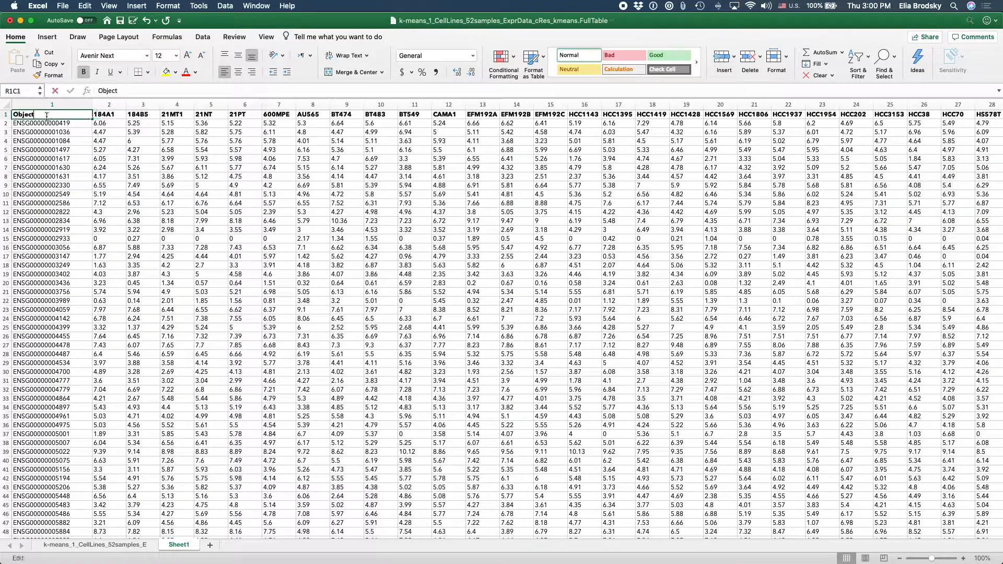
pyautogui.moveTo(47, 116); pyautogui.dragTo(3, 114)
pyautogui.write('Sample ID')
pyautogui.click(142, 141)
# Step: Rename the first column's header cell as ID
pyautogui.click(48, 114)
pyautogui.doubleClick(49, 115)
pyautogui.moveTo(50, 114); pyautogui.dragTo(3, 115)
pyautogui.press('BackSpace')
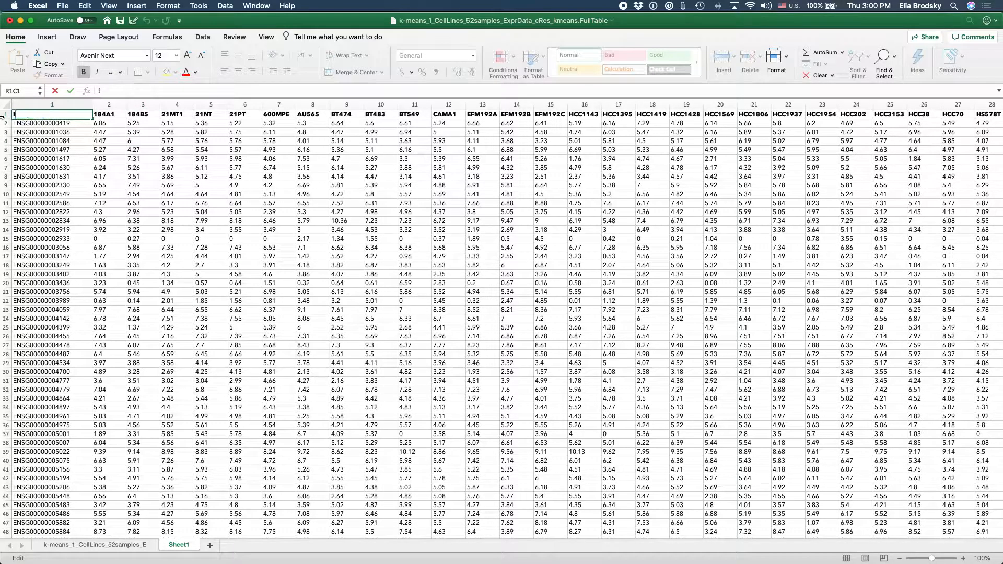
pyautogui.write('ID')
pyautogui.click(100, 141)
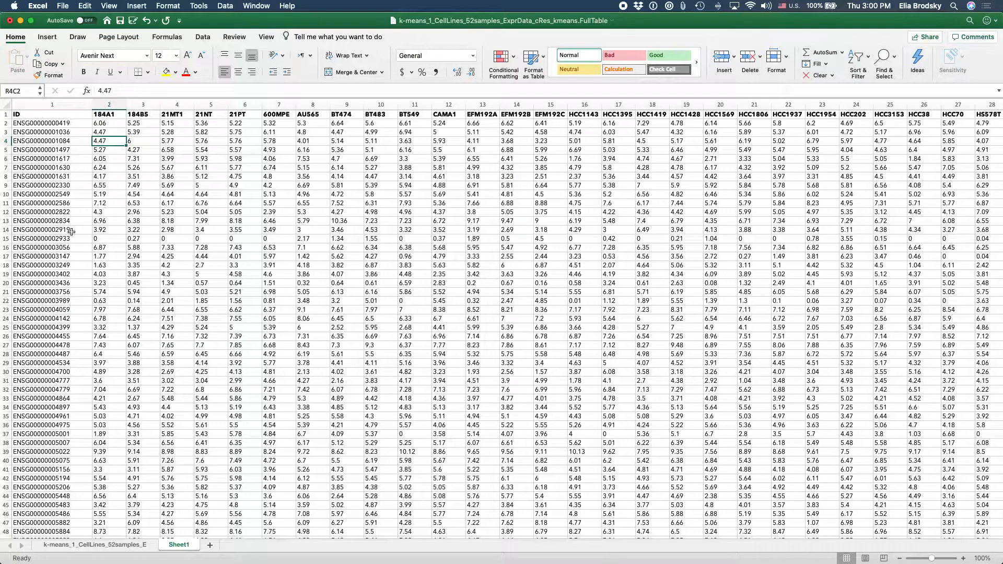
# Step: Examine the gene IDs and expression values from the header row to the last data row and back
pyautogui.click(61, 118)
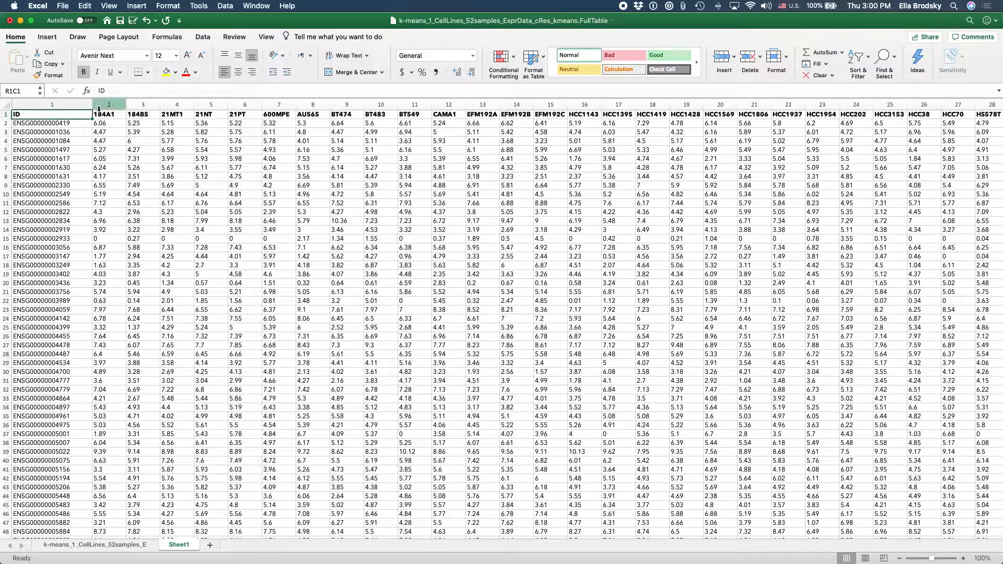
pyautogui.click(111, 125)
pyautogui.click(223, 152)
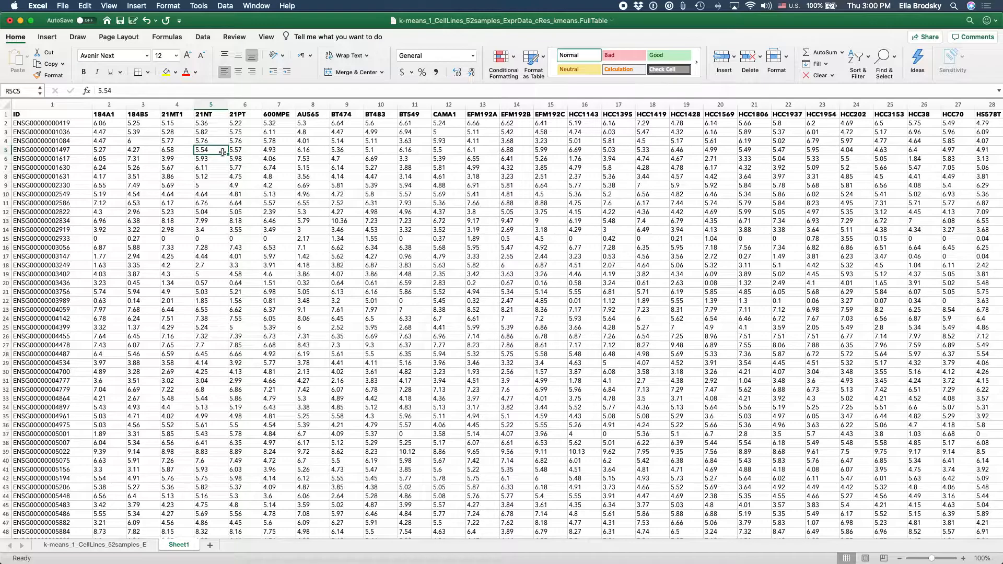
pyautogui.click(75, 132)
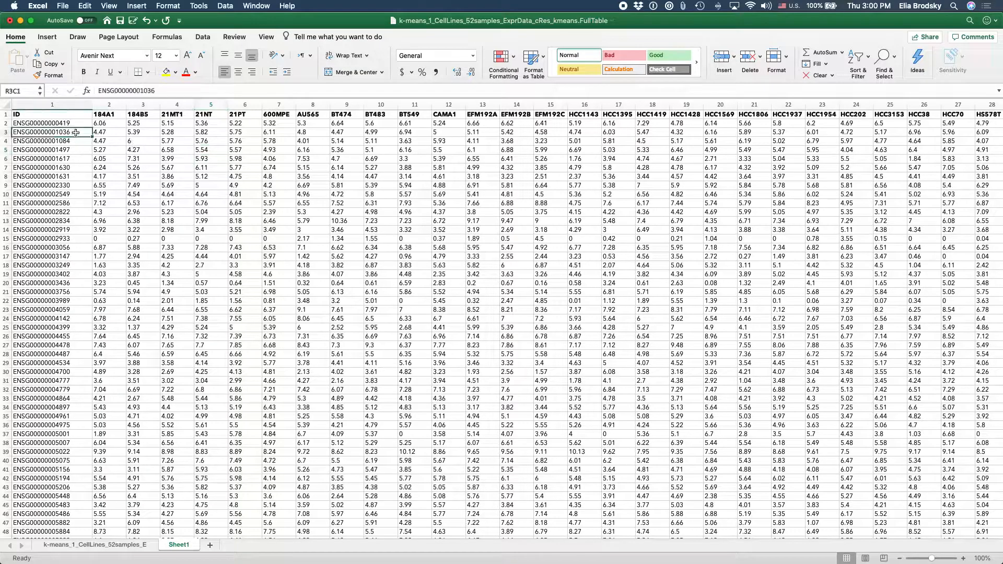
pyautogui.press('super+Down')
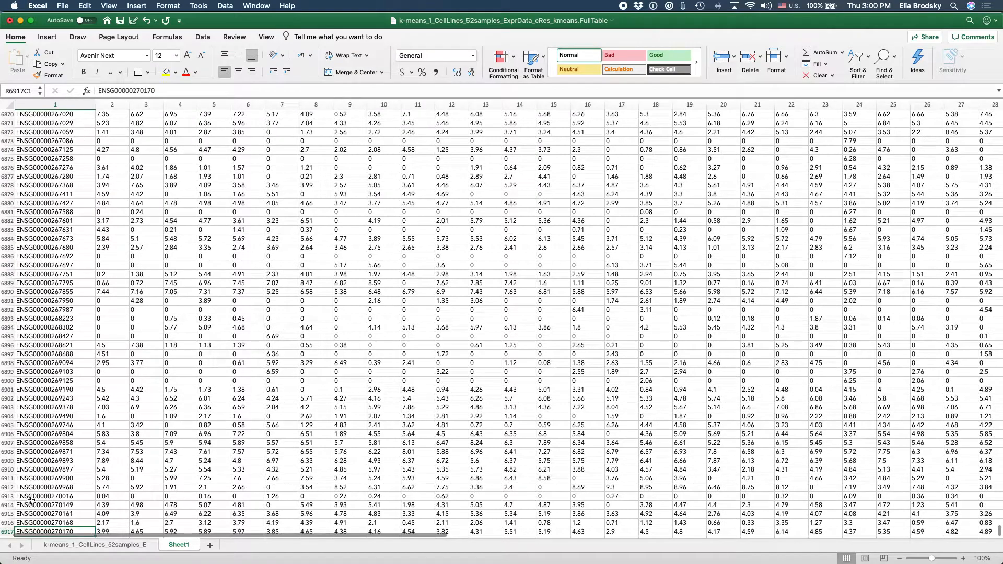
pyautogui.press('super+Up')
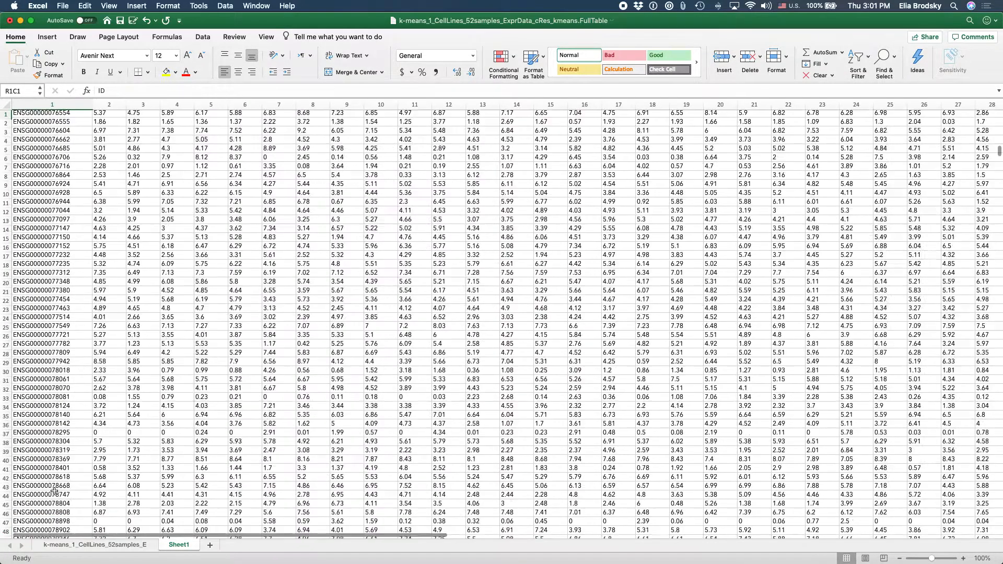
pyautogui.click(147, 186)
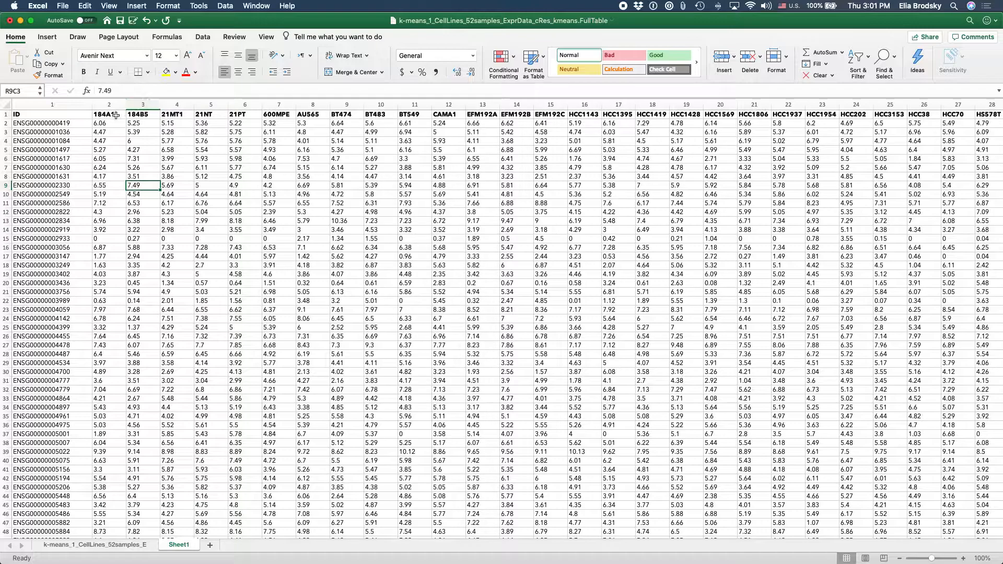
# Step: Insert a Box and Whisker chart of columns 2 to 53 and enlarge it to about 7.49 by 15.94 inches
pyautogui.click(115, 113)
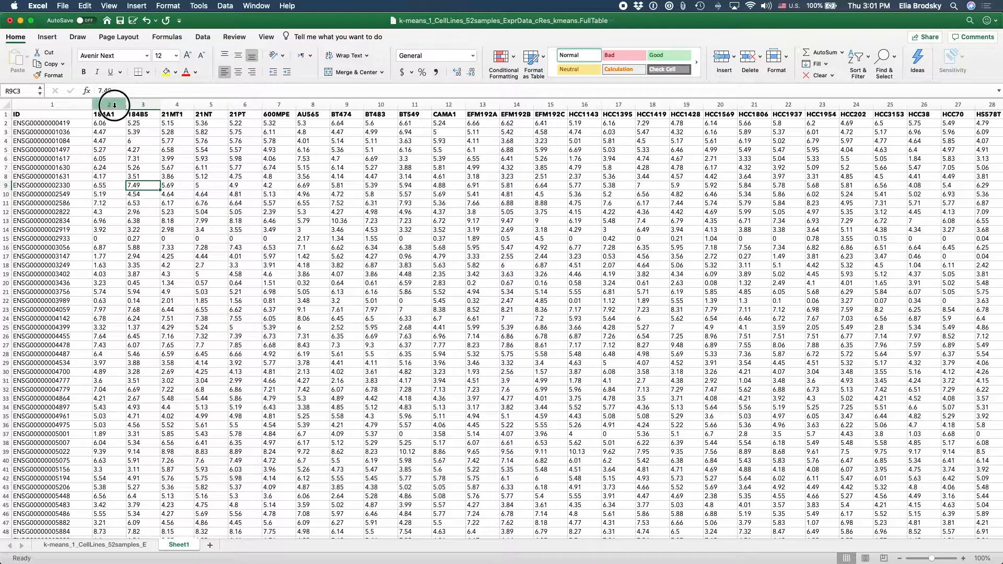
pyautogui.hotkey('ctrl', 'space')
pyautogui.hscroll(20, 190, 143)
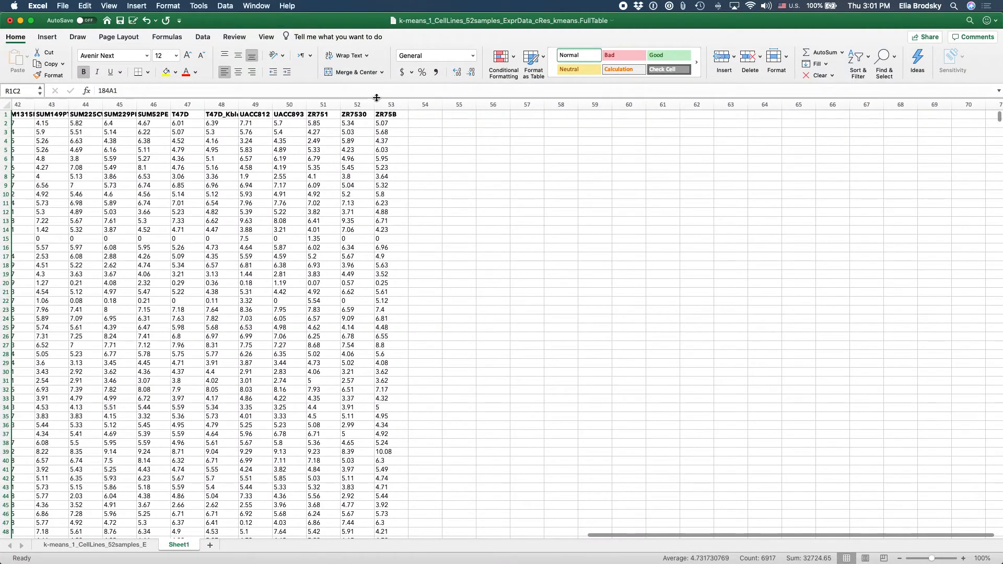
pyautogui.keyDown('shift'); pyautogui.click(391, 105); pyautogui.keyUp('shift')
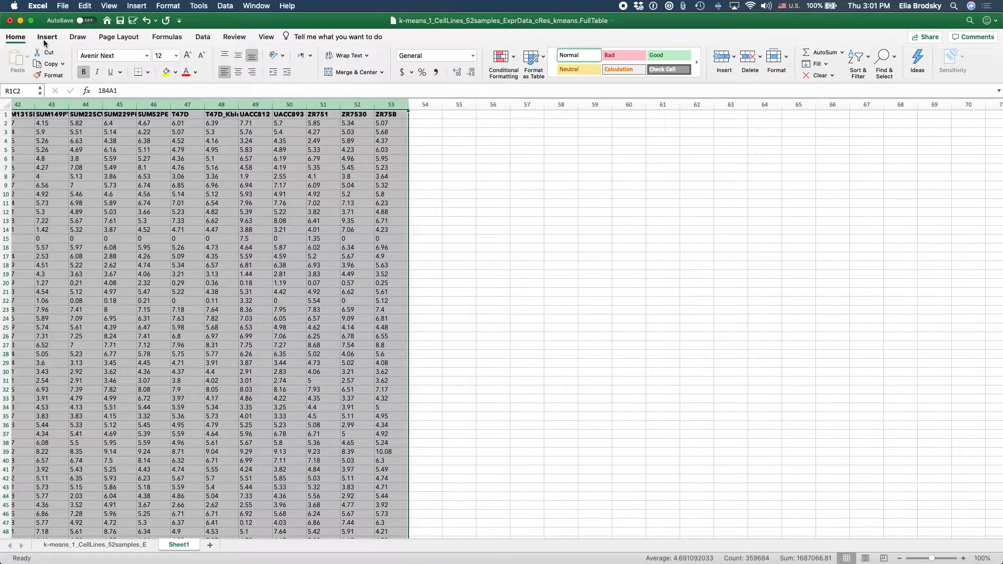
pyautogui.click(46, 38)
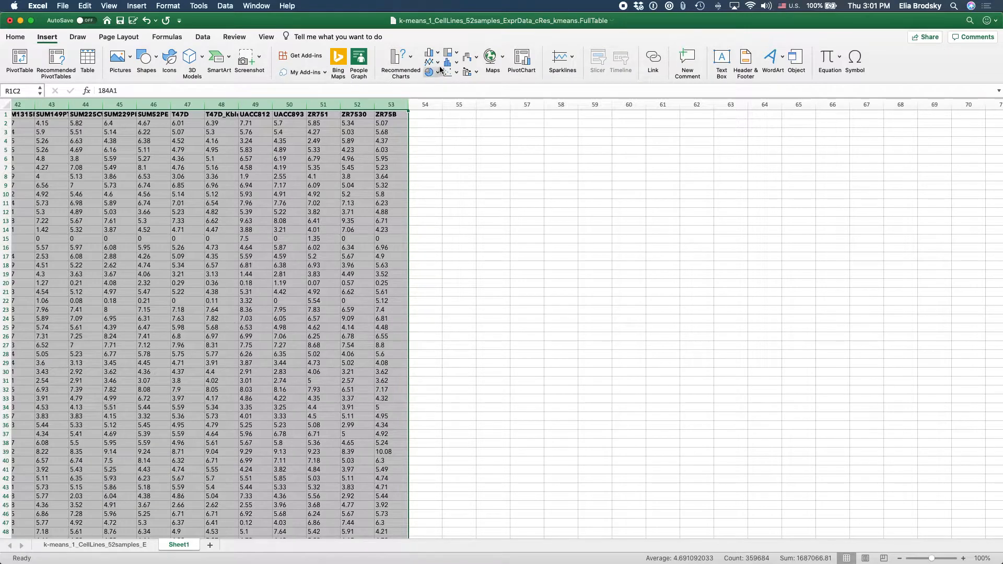
pyautogui.click(457, 64)
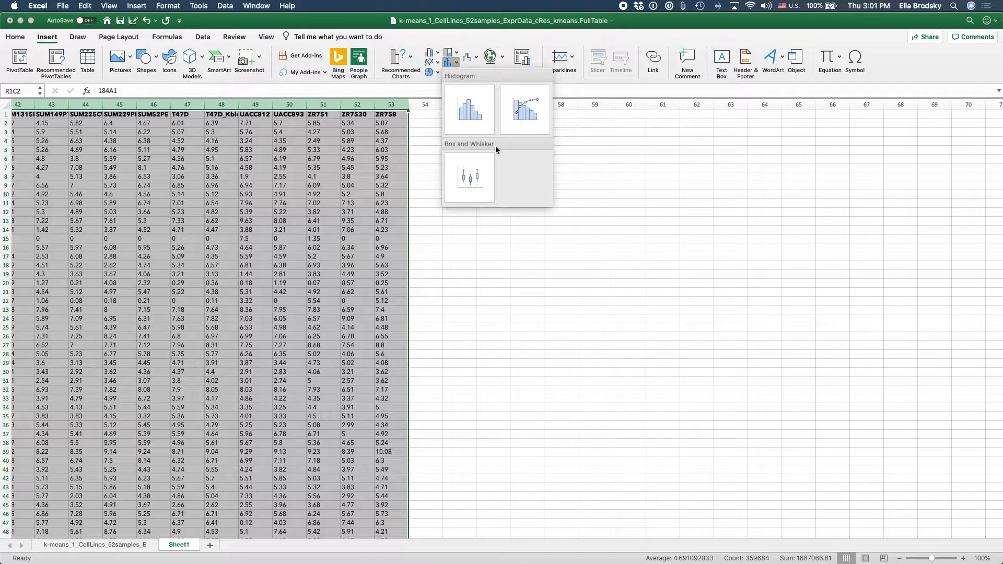
pyautogui.click(470, 174)
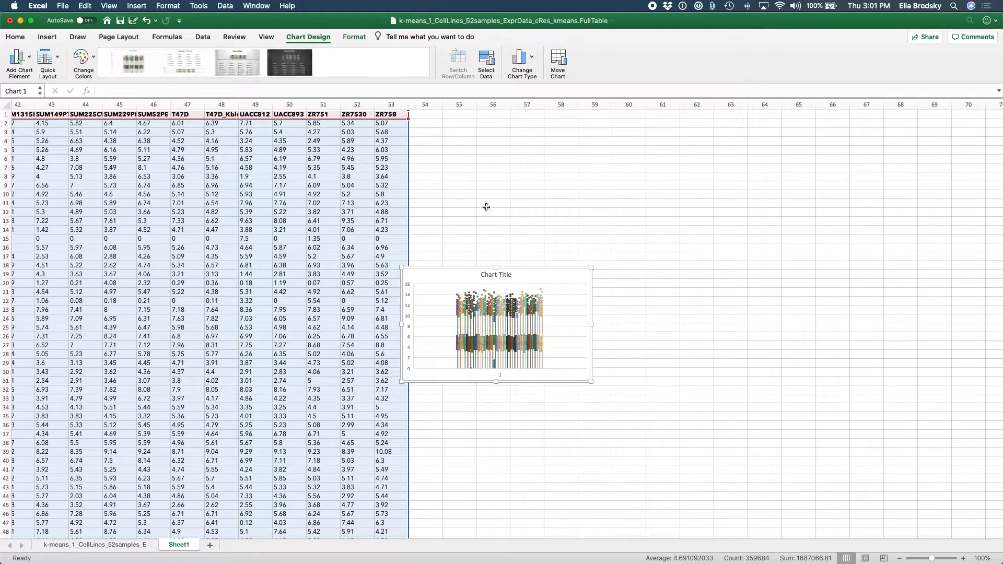
pyautogui.moveTo(400, 267); pyautogui.dragTo(179, 166)
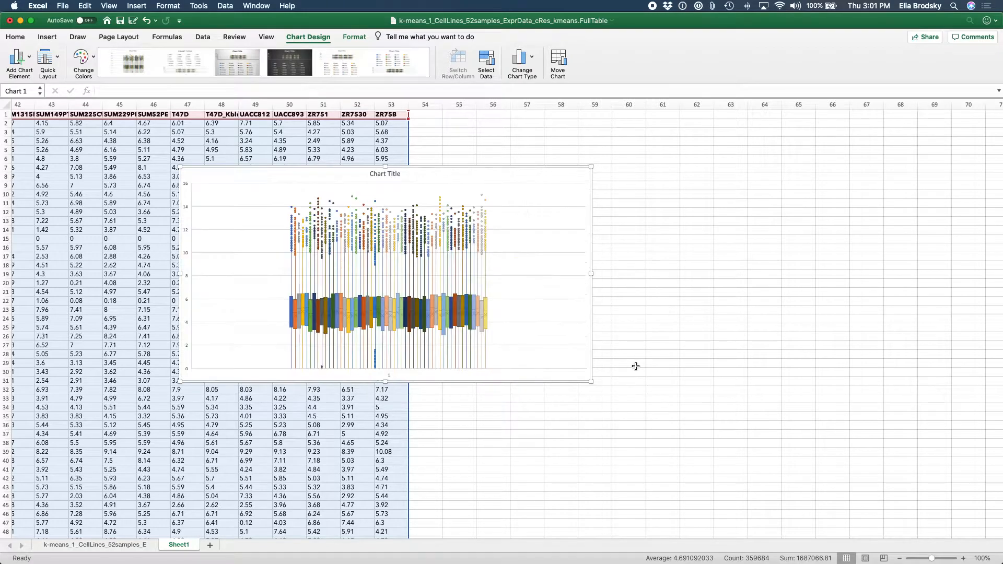
pyautogui.moveTo(591, 381); pyautogui.dragTo(781, 449)
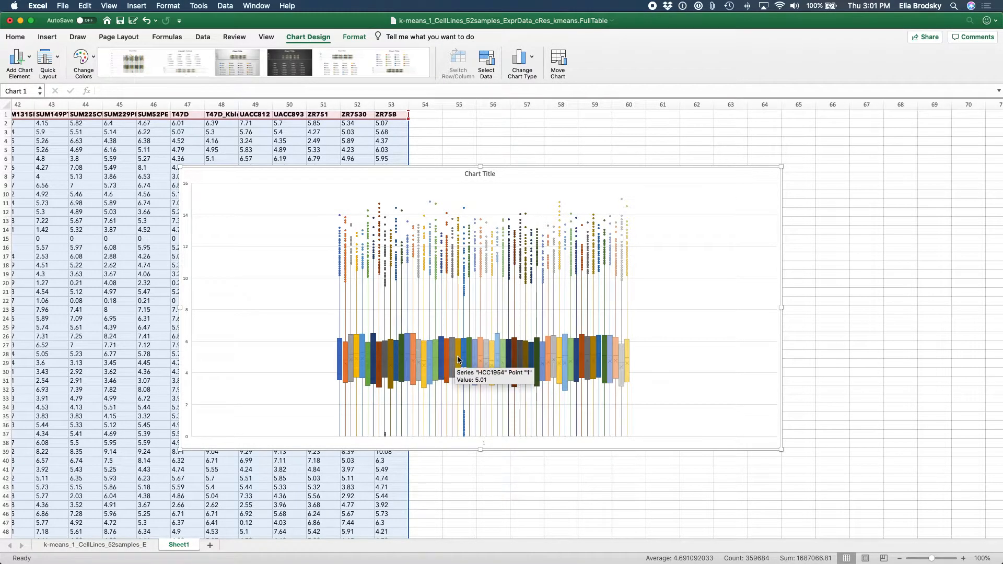
# Step: Set the gap width of the chart's horizontal axis to 0.00999
pyautogui.click(485, 444)
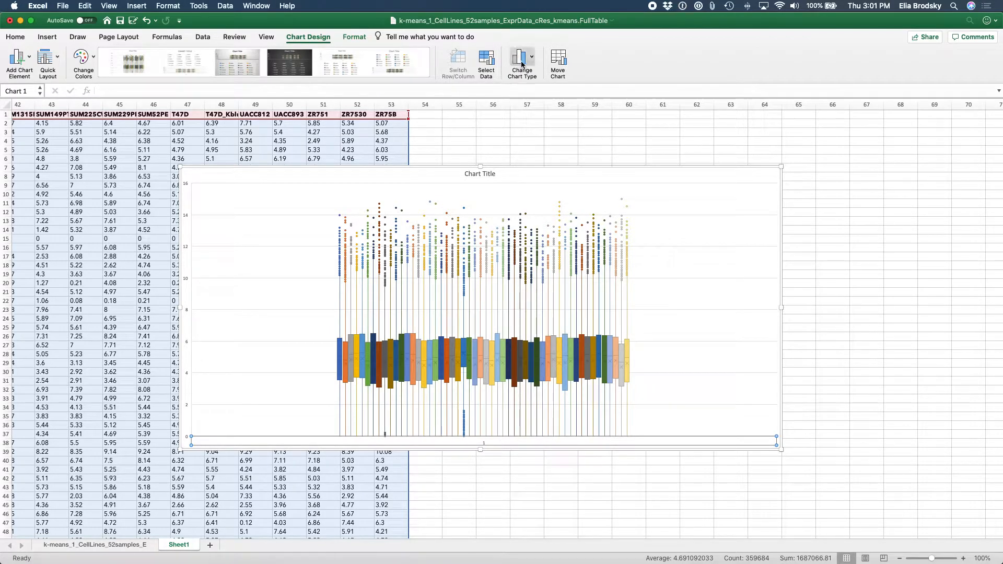
pyautogui.moveTo(464, 226)
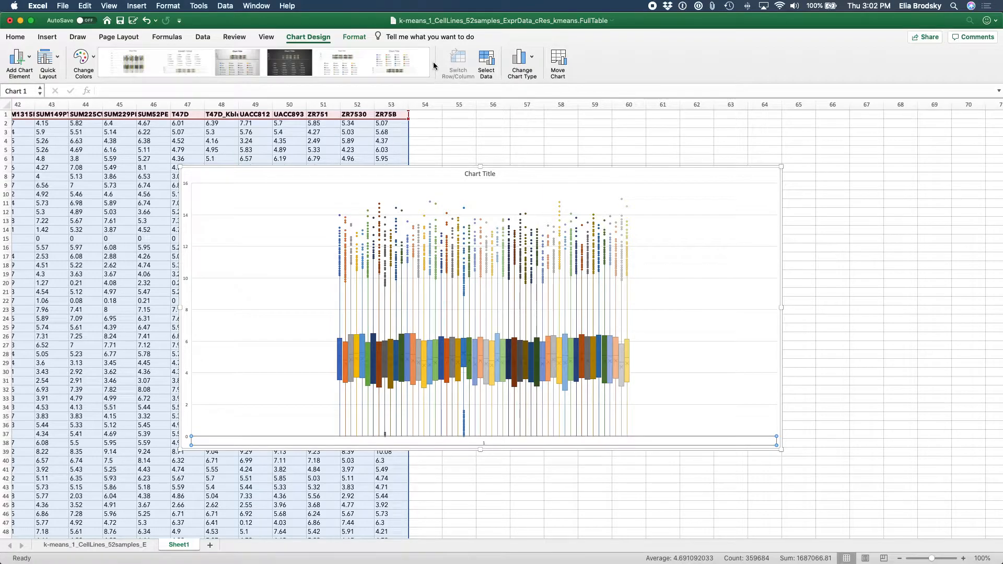
pyautogui.click(354, 36)
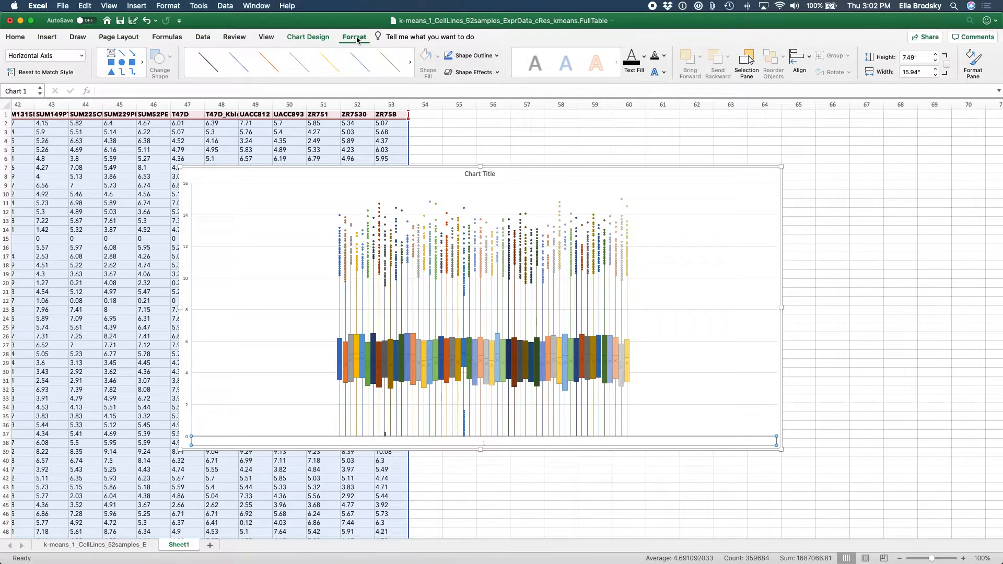
pyautogui.click(978, 59)
pyautogui.click(921, 188)
pyautogui.write('0.1')
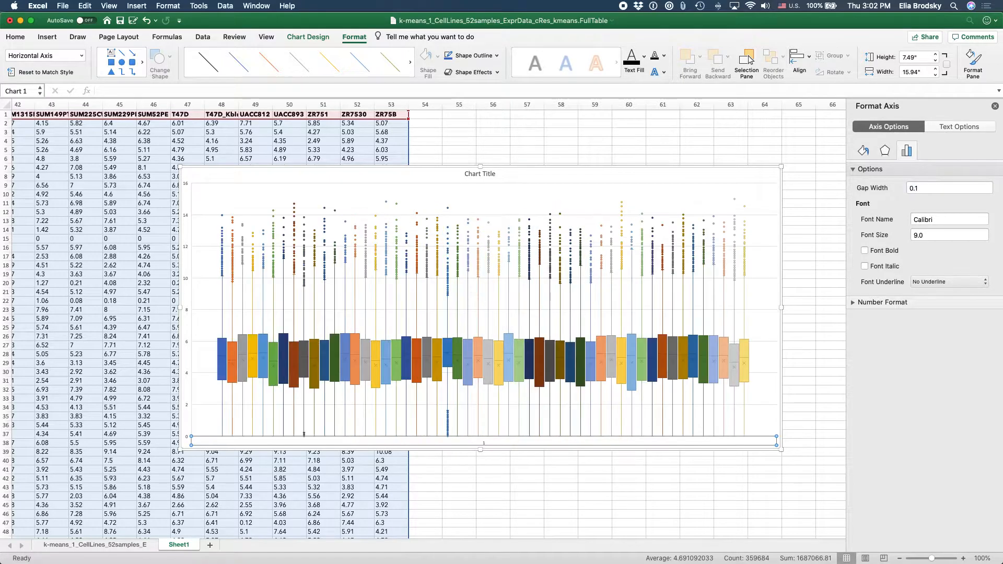
pyautogui.click(919, 190)
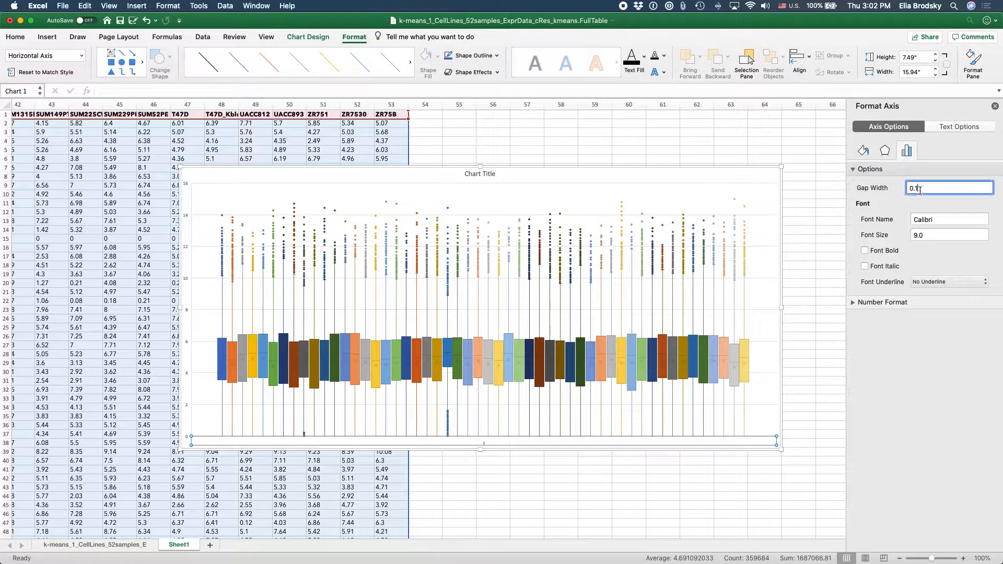
pyautogui.click(915, 190)
pyautogui.write('0')
pyautogui.press('Return')
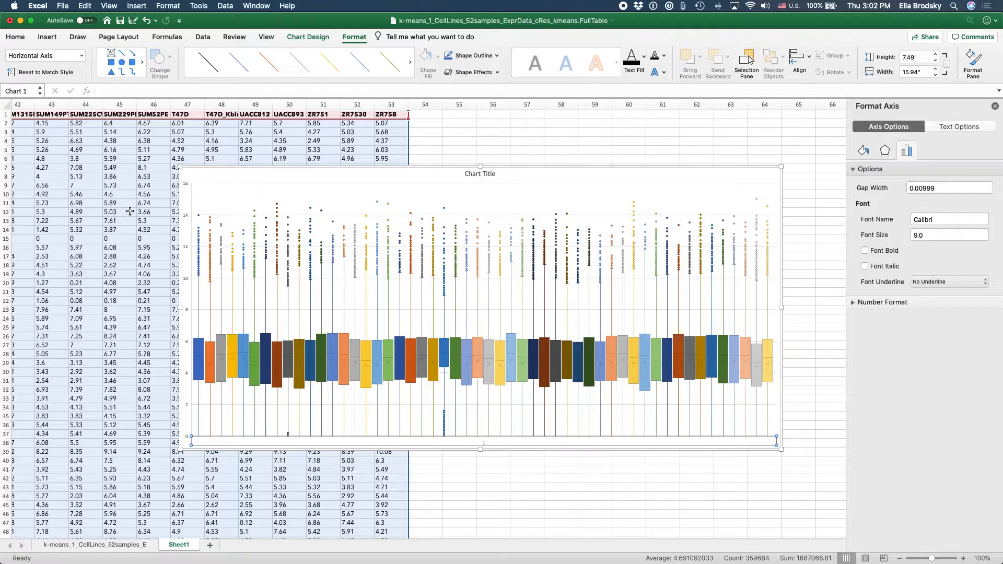
# Step: Enlarge the chart to about 8.51 by 19.81 inches and apply a monochromatic grey color palette
pyautogui.moveTo(182, 166); pyautogui.dragTo(38, 128)
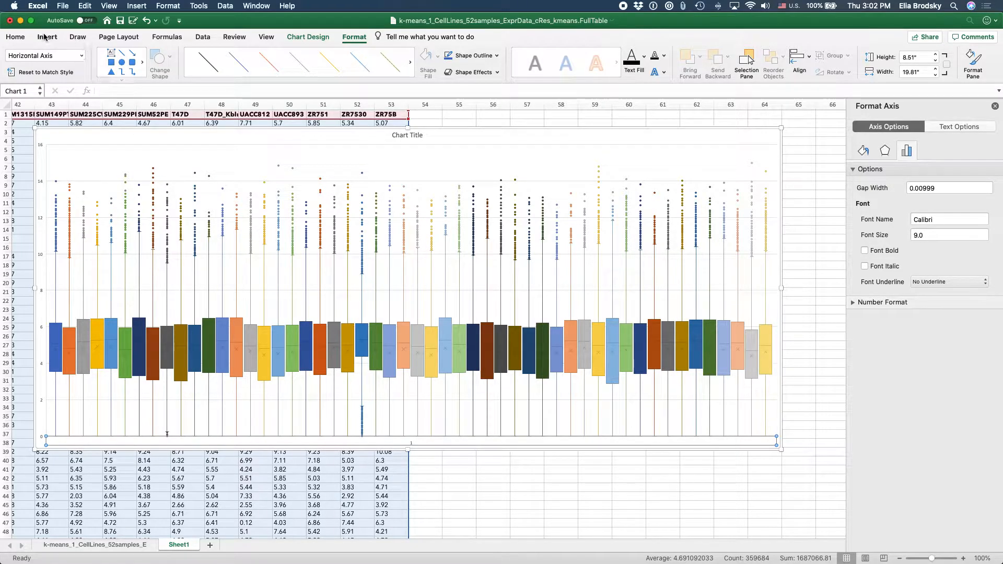
pyautogui.click(309, 37)
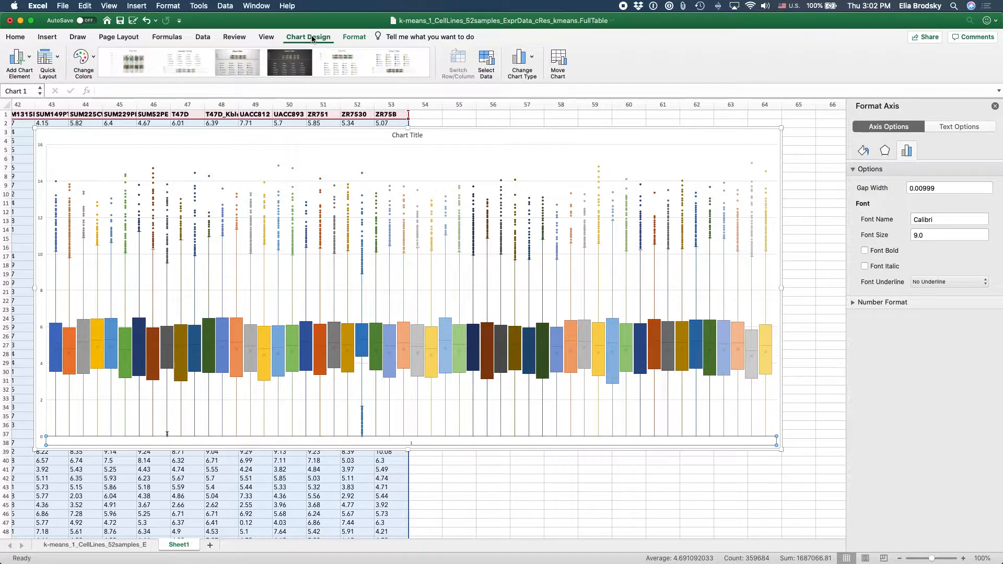
pyautogui.click(79, 59)
pyautogui.scroll(-5, 89, 74)
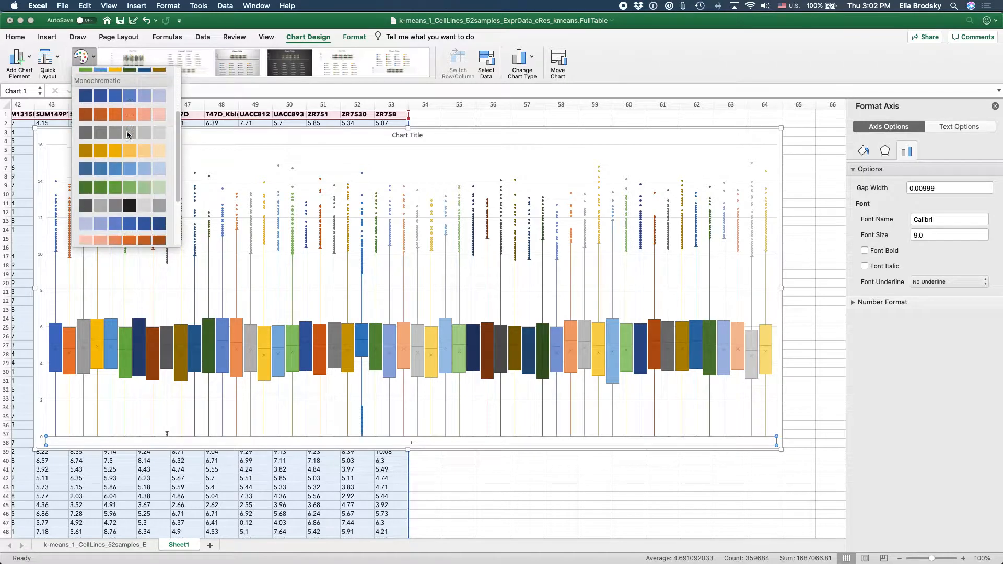
pyautogui.click(140, 169)
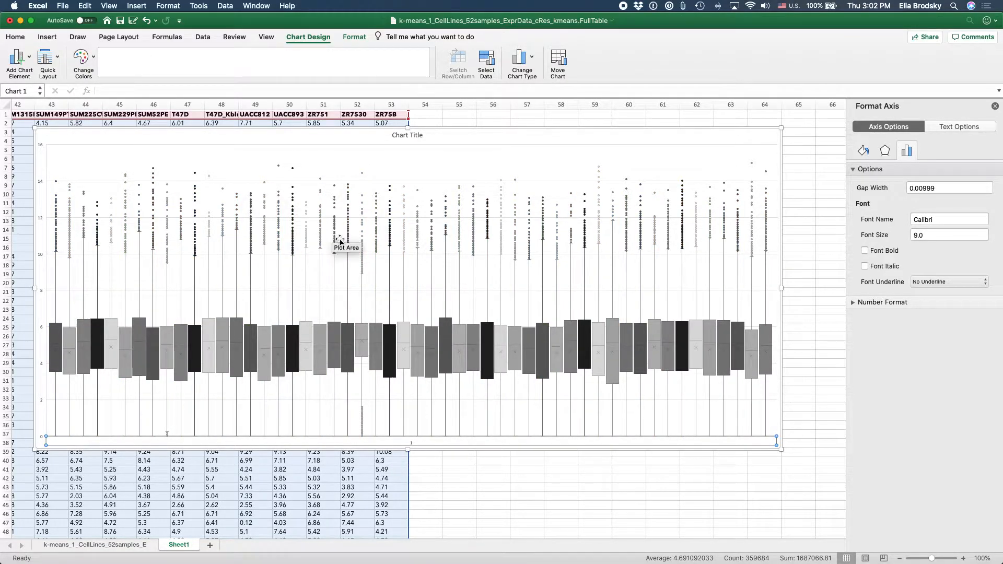
# Step: Fill the box of the HCC202 series with a solid light red custom color
pyautogui.click(364, 357)
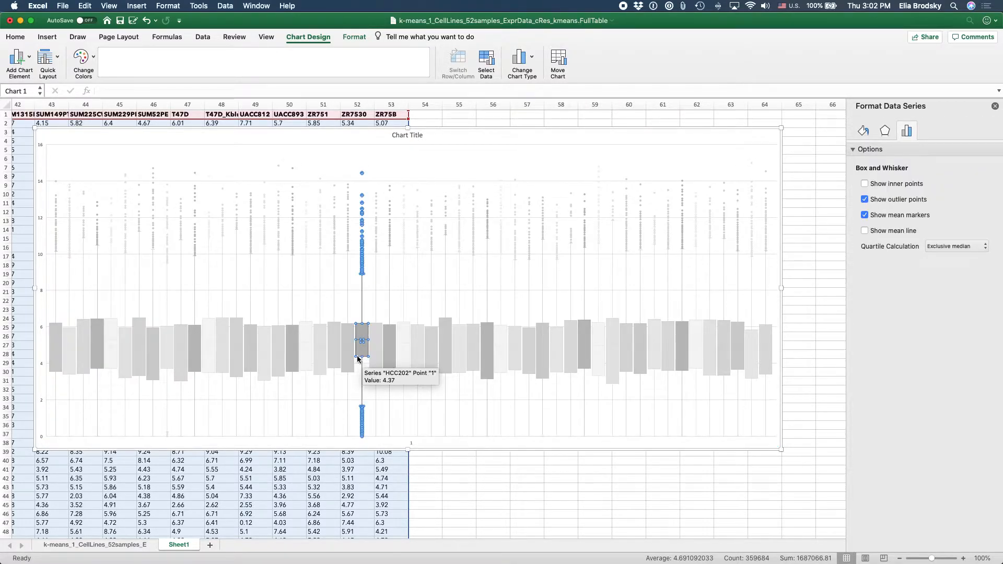
pyautogui.hscroll(3, 626, 261)
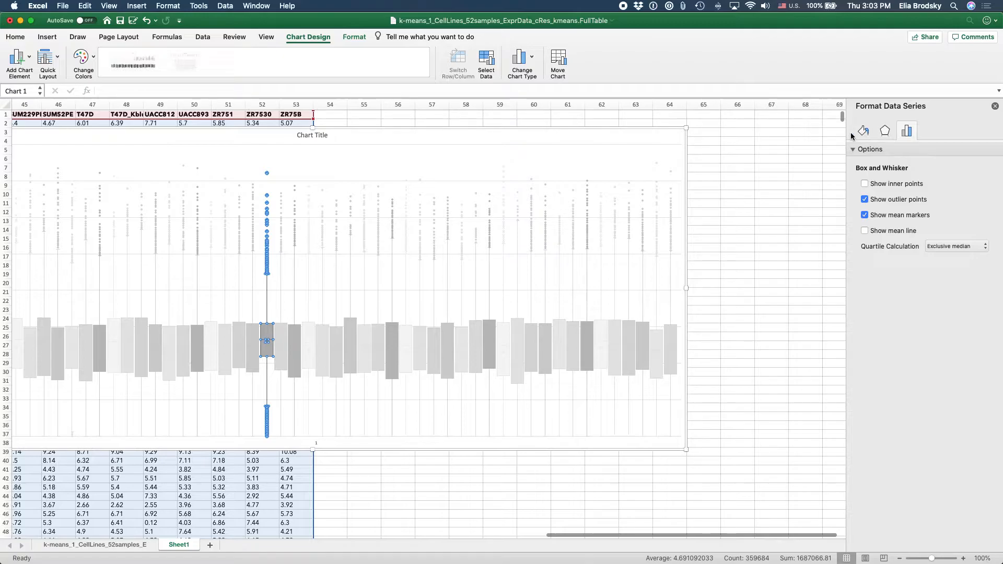
pyautogui.click(863, 131)
pyautogui.click(859, 150)
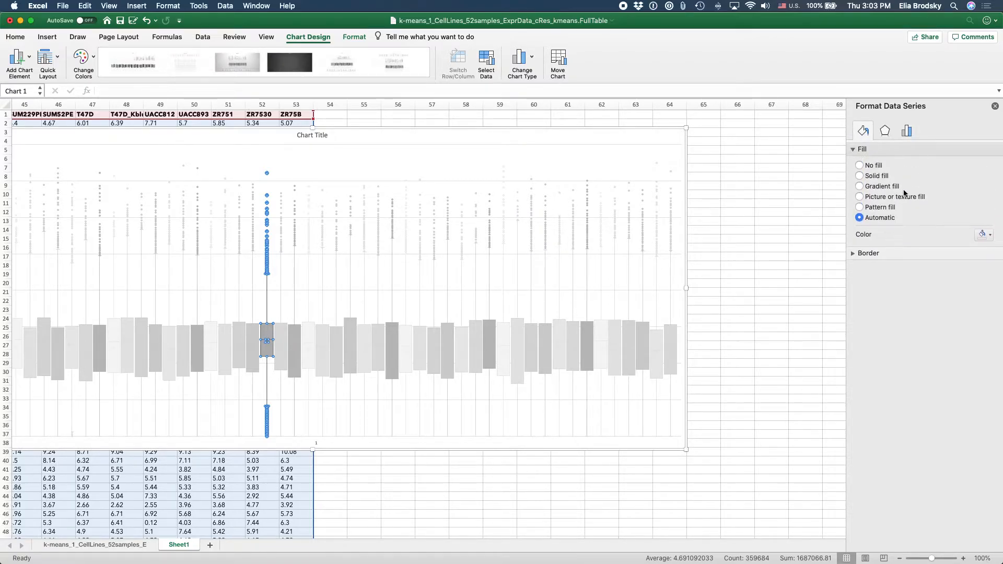
pyautogui.click(985, 235)
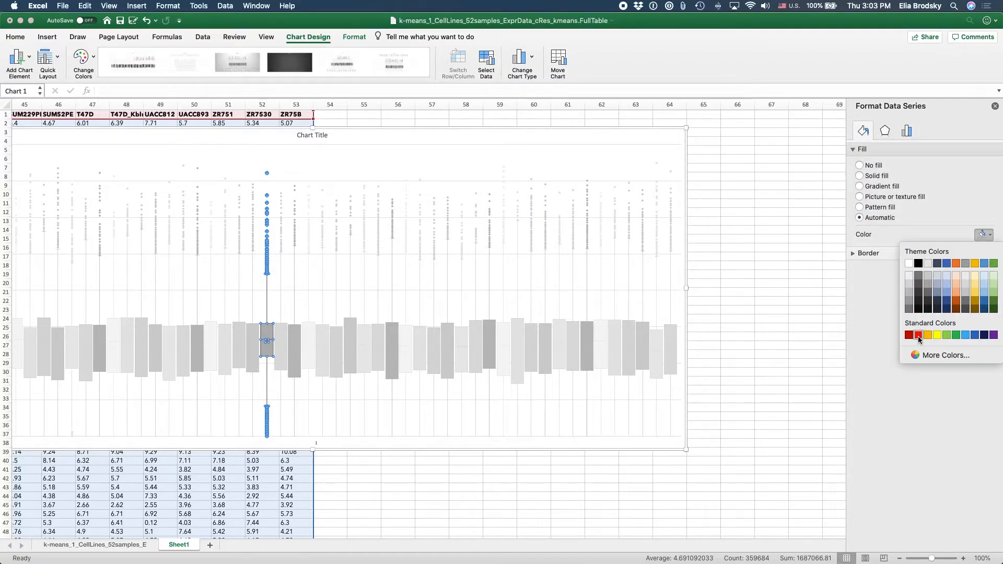
pyautogui.click(927, 355)
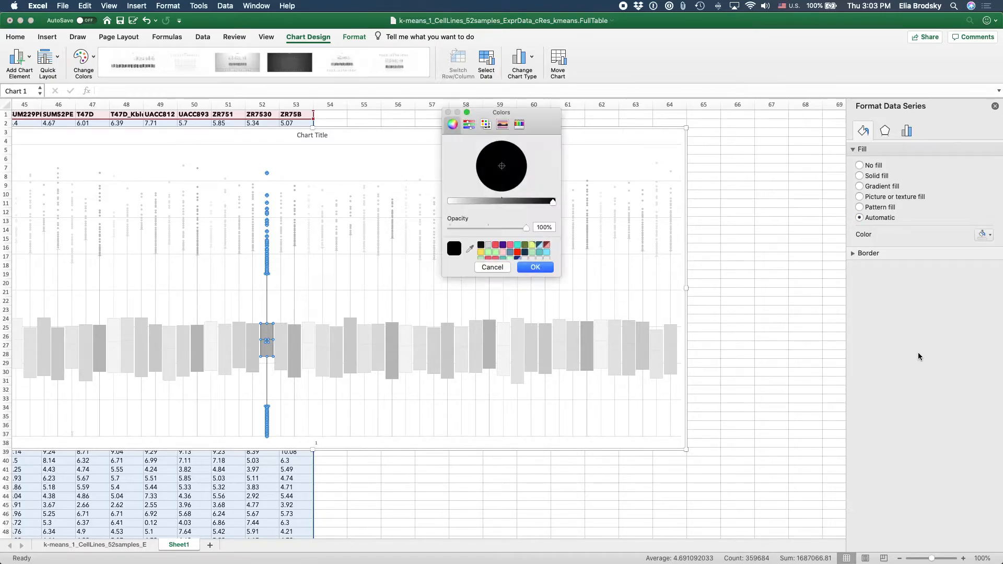
pyautogui.click(496, 246)
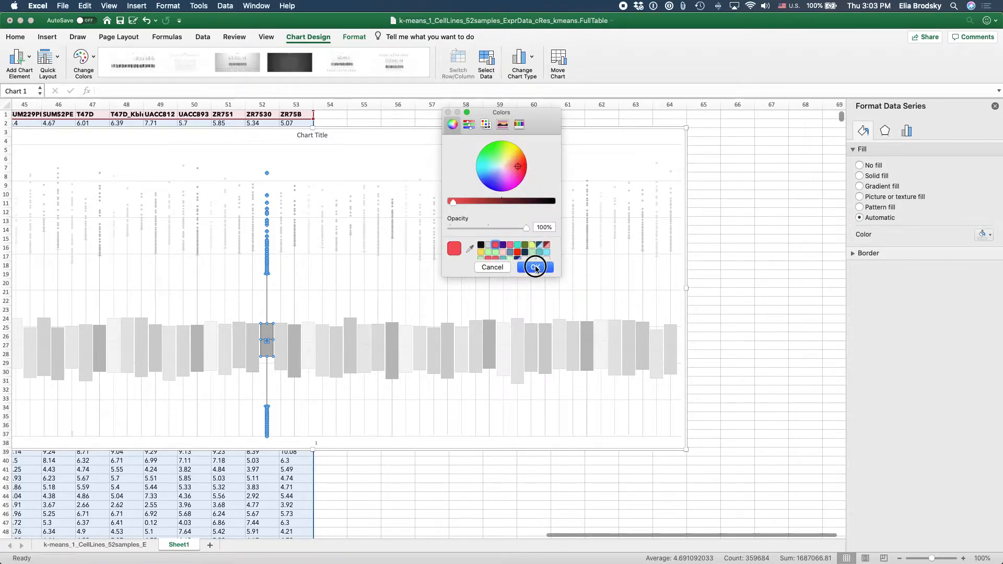
pyautogui.click(535, 267)
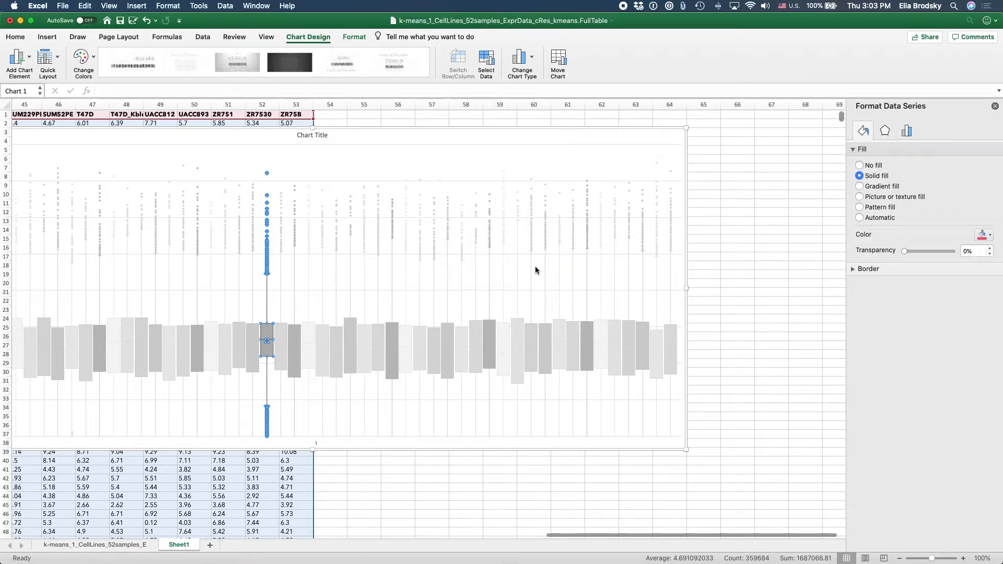
# Step: Give the HCC202 series a solid border line in standard red and deselect the chart
pyautogui.click(867, 268)
pyautogui.click(990, 335)
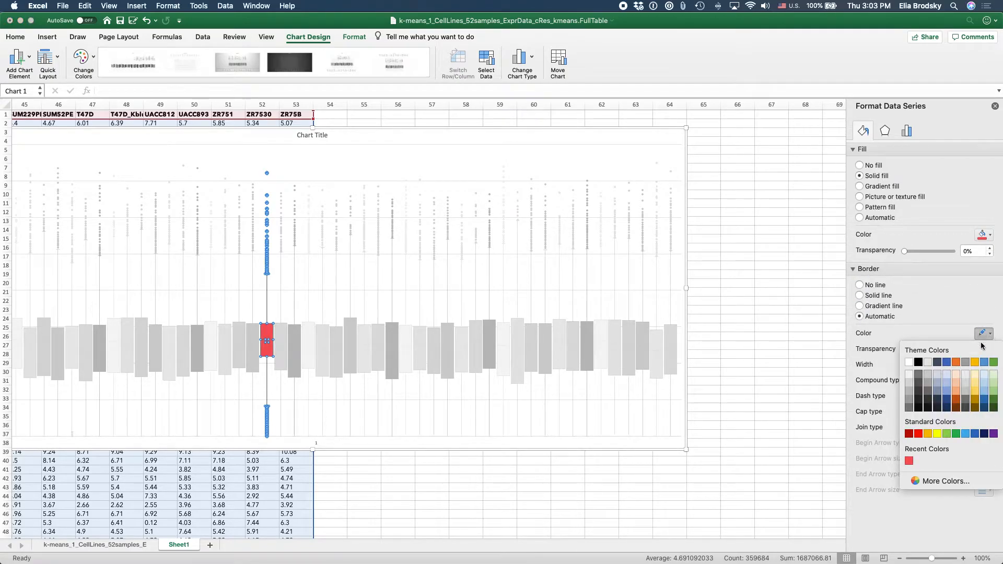
pyautogui.click(920, 431)
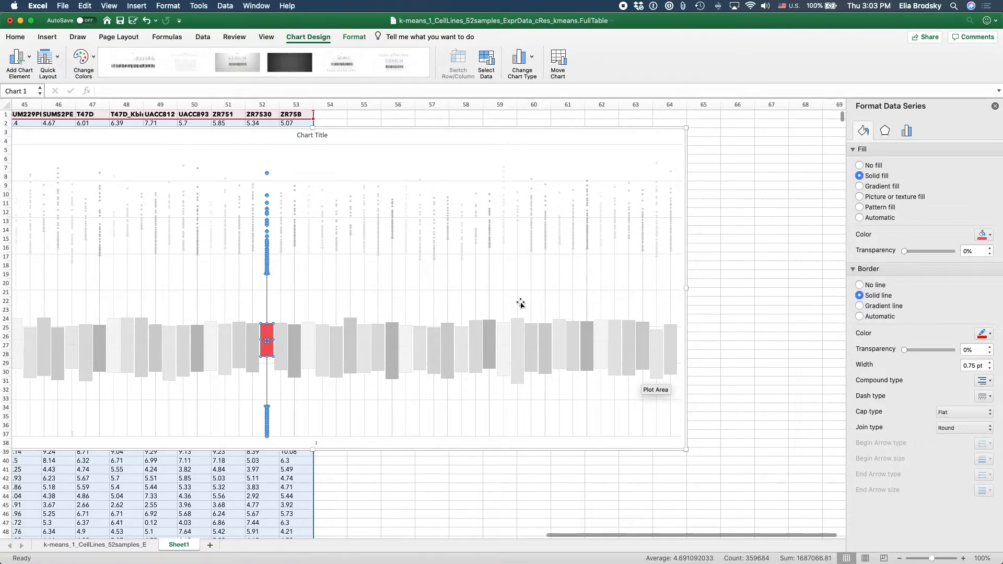
pyautogui.hscroll(-5, 519, 302)
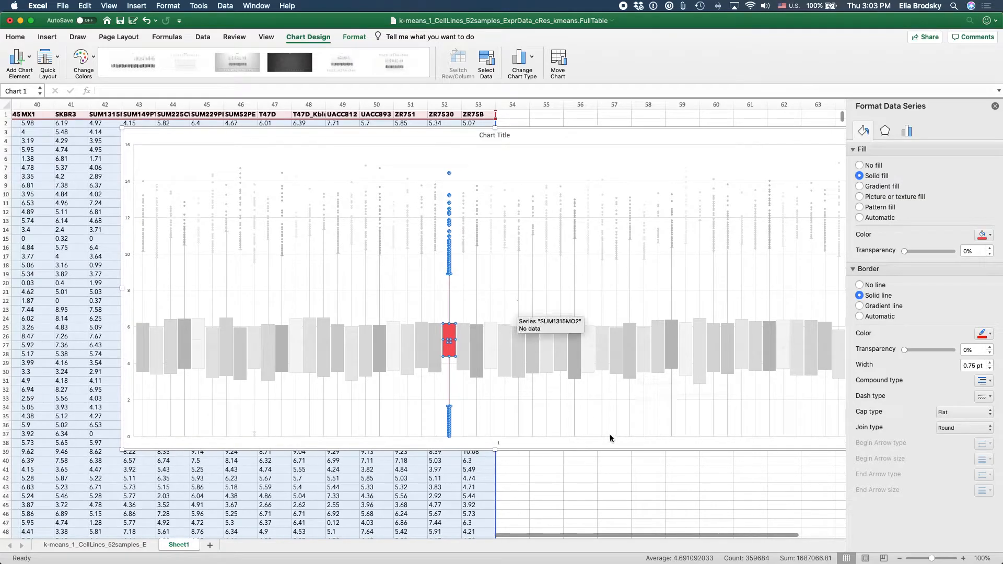
pyautogui.click(610, 470)
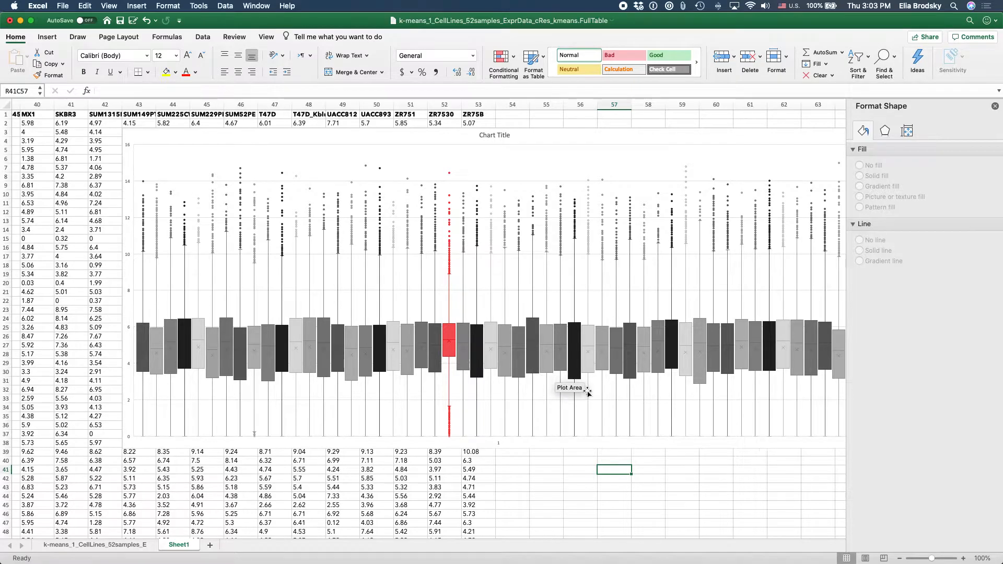
pyautogui.hscroll(3, 574, 386)
pyautogui.hscroll(-1, 587, 393)
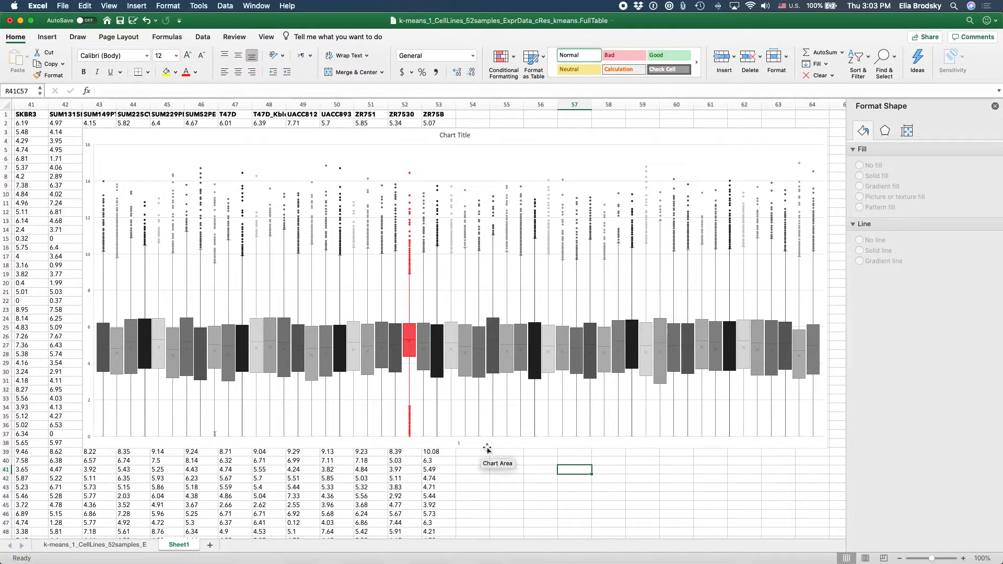
# Step: Change the chart title to "Box Plot for 52 cell lines - Gene Expression Normalized"
pyautogui.click(460, 136)
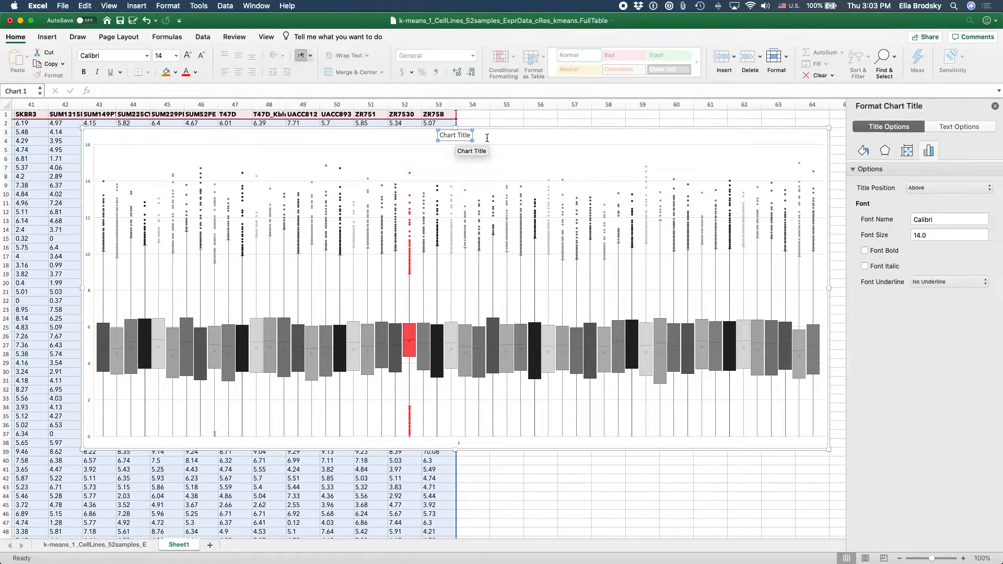
pyautogui.write('B')
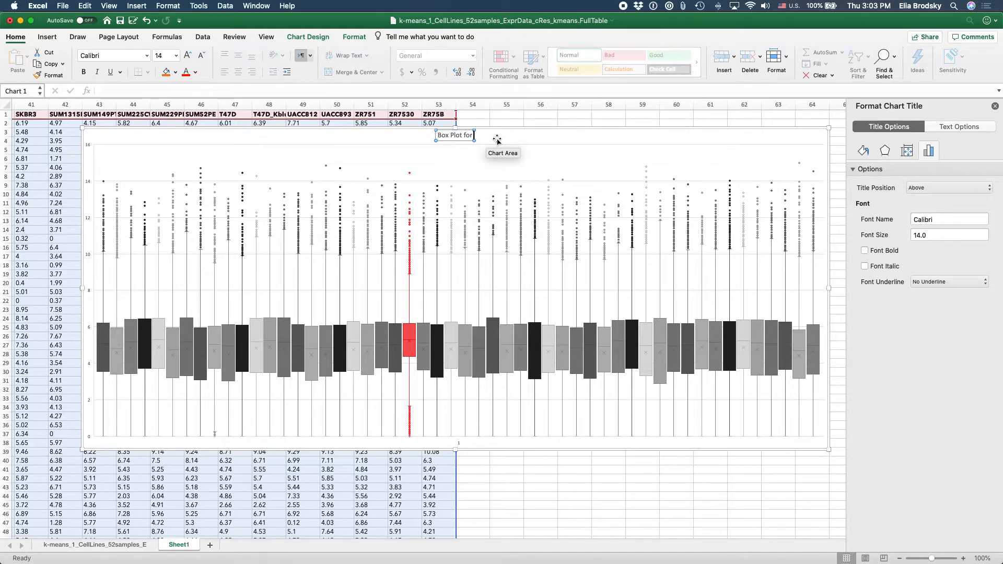
pyautogui.write('ox Plot for 52 cell lines - Gene Expression Profil')
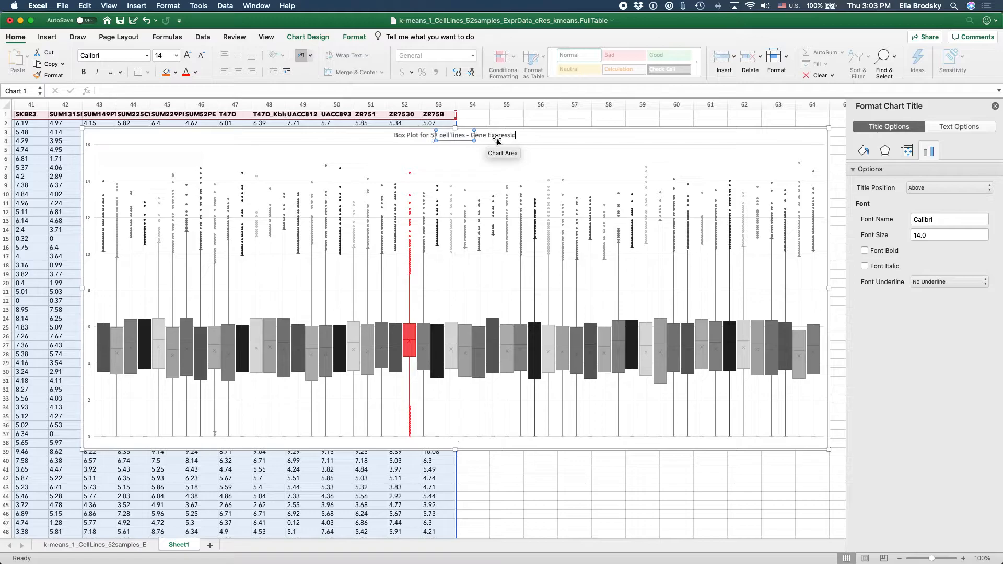
pyautogui.press('BackSpace')
pyautogui.press('BackSpace')
pyautogui.press('BackSpace')
pyautogui.press('BackSpace')
pyautogui.press('BackSpace')
pyautogui.press('BackSpace')
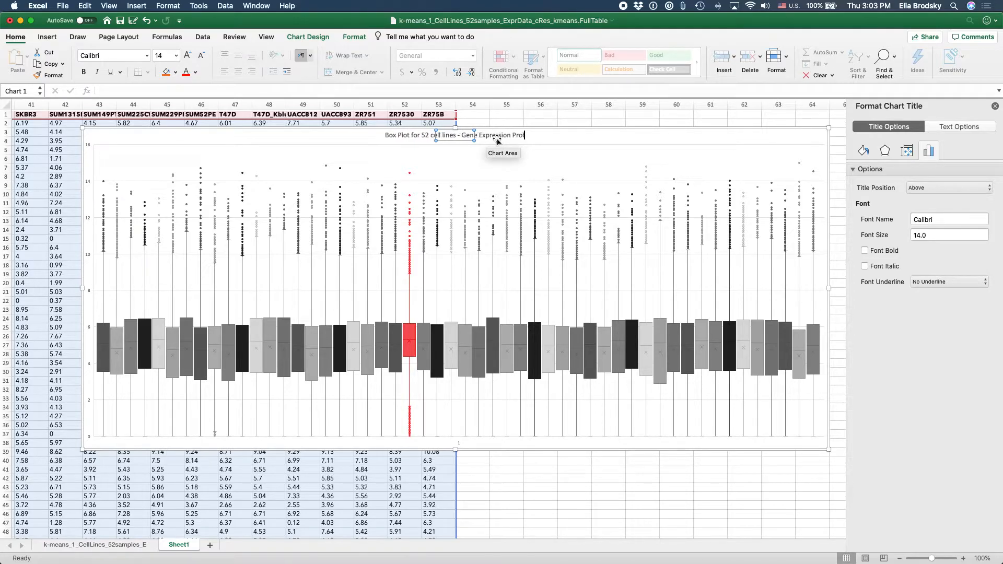
pyautogui.write('Normalized')
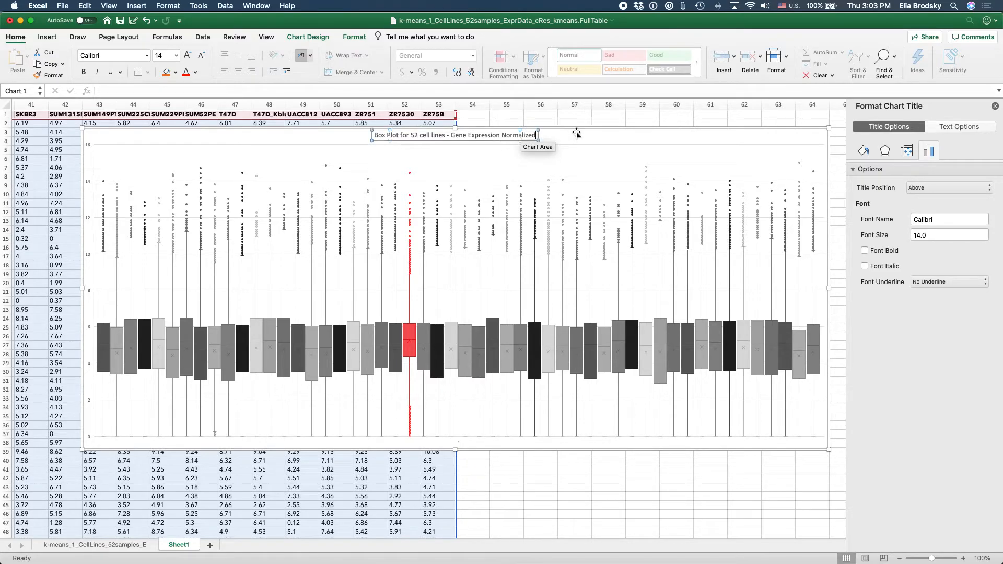
pyautogui.click(579, 137)
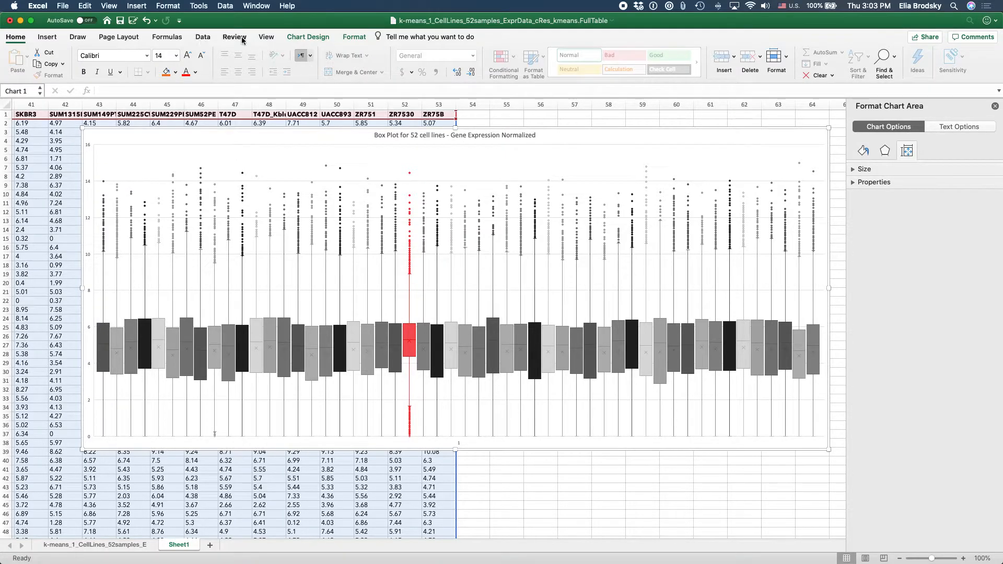
# Step: Add a legend below the plot and make the chart slightly taller
pyautogui.click(308, 37)
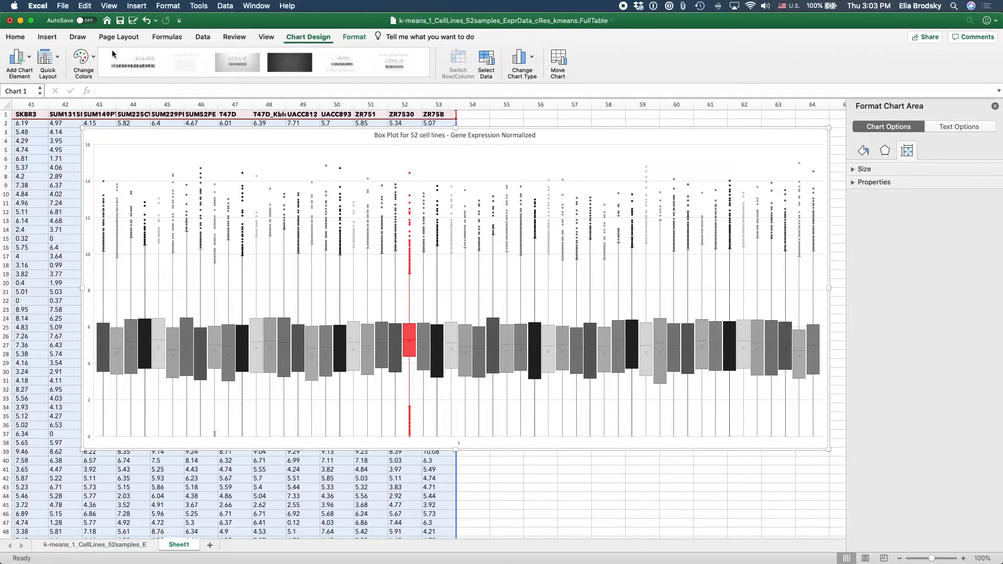
pyautogui.click(21, 62)
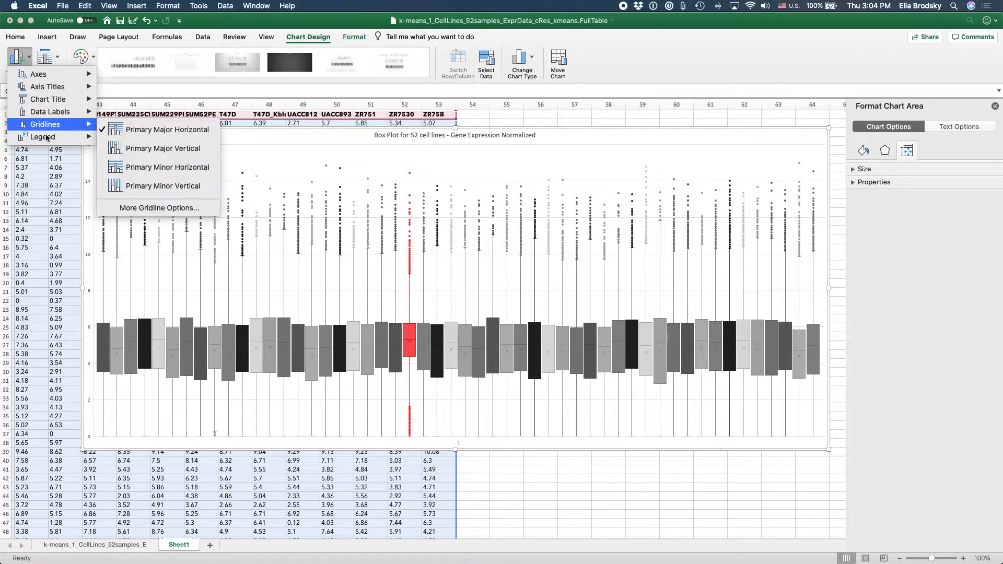
pyautogui.moveTo(47, 139)
pyautogui.click(133, 214)
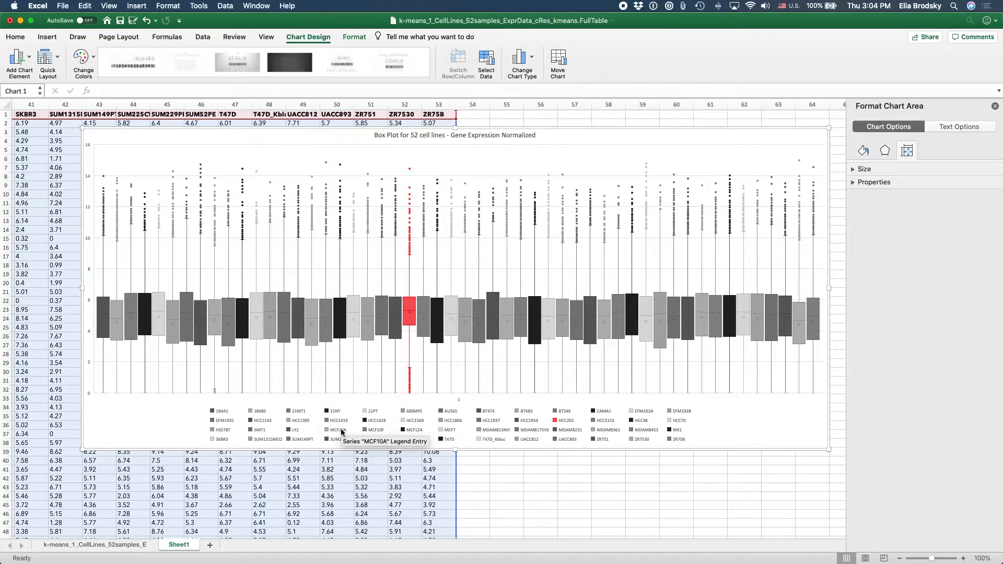
pyautogui.moveTo(458, 450); pyautogui.dragTo(457, 462)
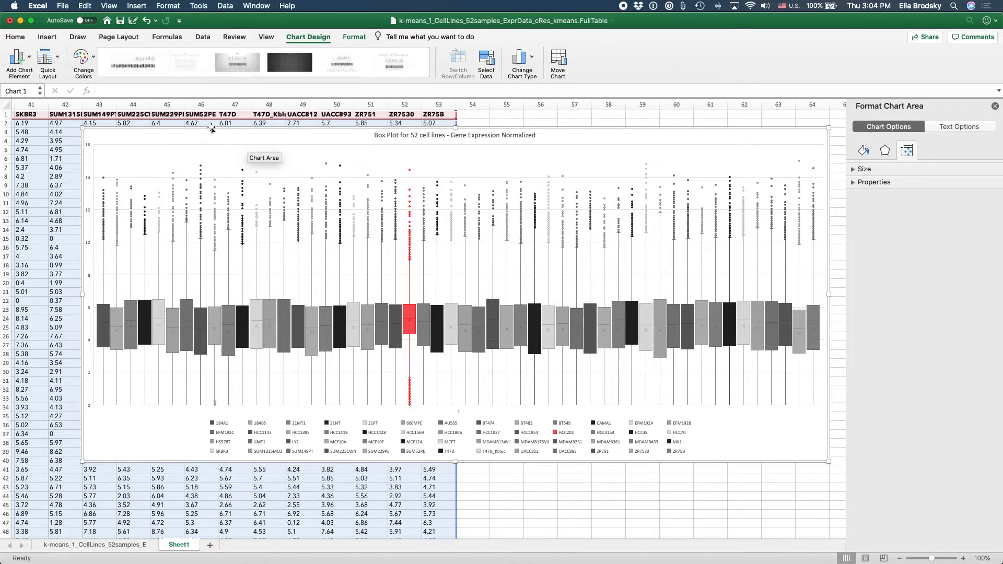
# Step: Set the font of the whole chart to Avenir Next
pyautogui.click(21, 38)
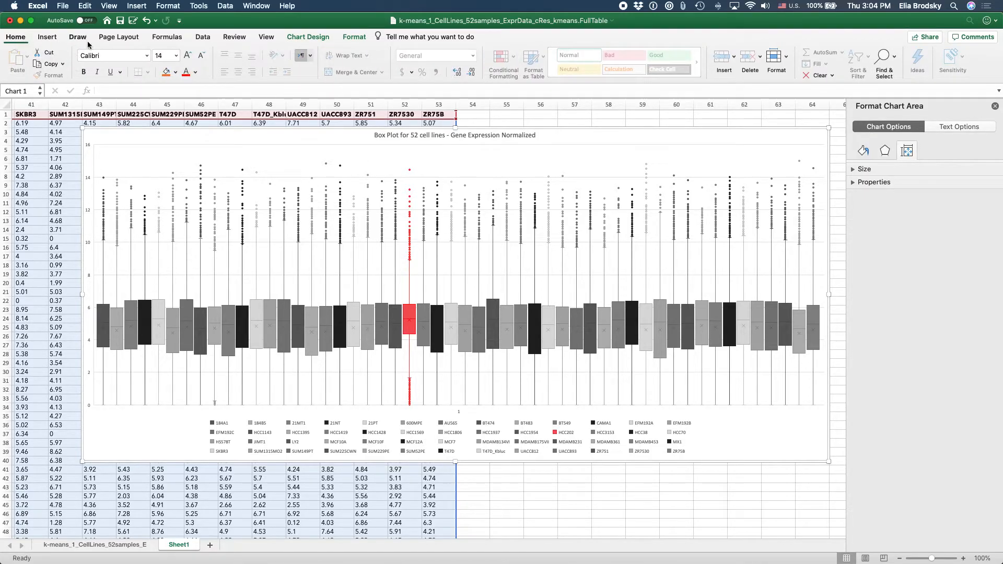
pyautogui.click(131, 54)
pyautogui.write('Avenir Next')
pyautogui.press('Return')
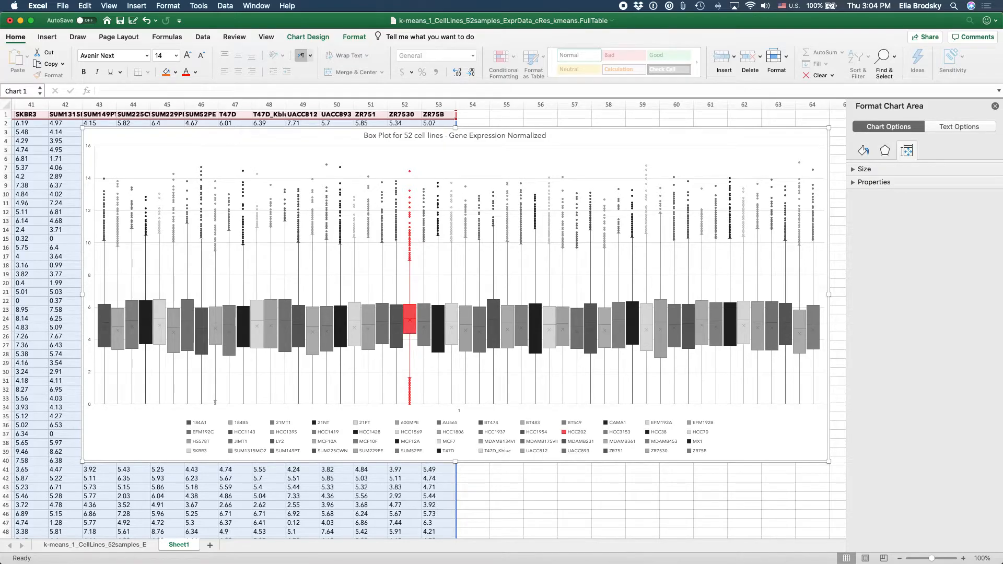
# Step: Make the chart title bold and move the chart slightly up and to the left on the sheet
pyautogui.click(407, 136)
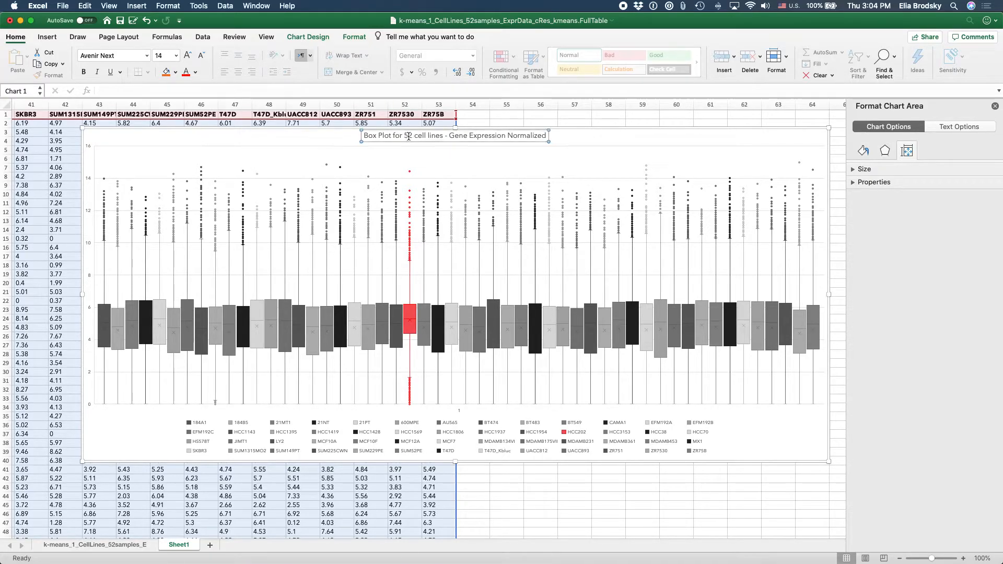
pyautogui.press('super+a')
pyautogui.press('super+b')
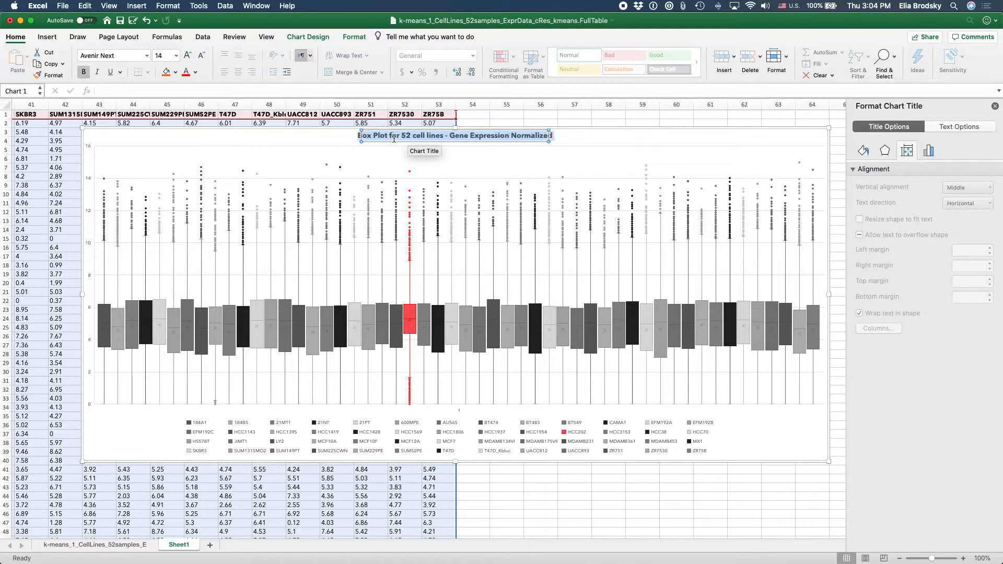
pyautogui.click(589, 135)
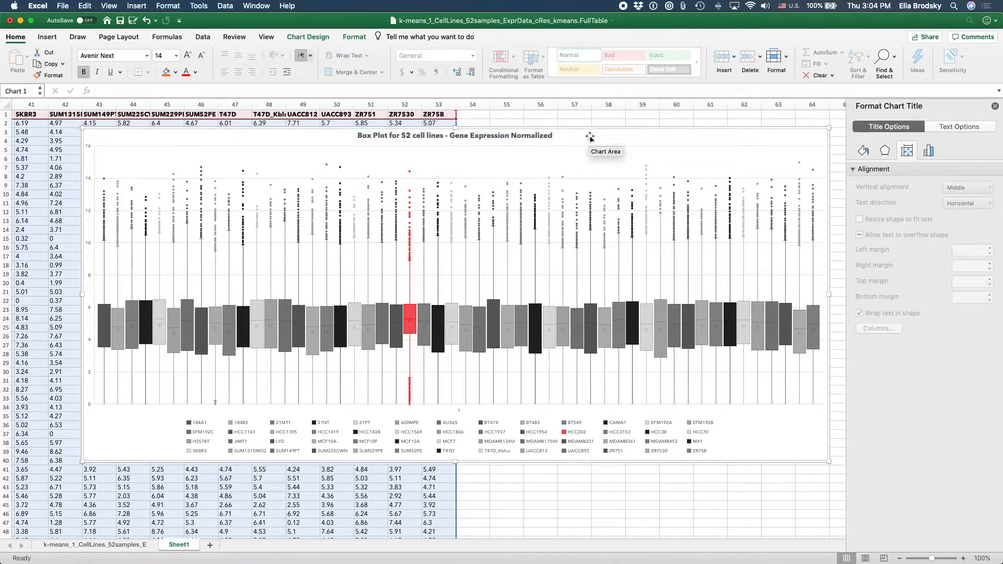
pyautogui.moveTo(590, 137); pyautogui.dragTo(563, 129)
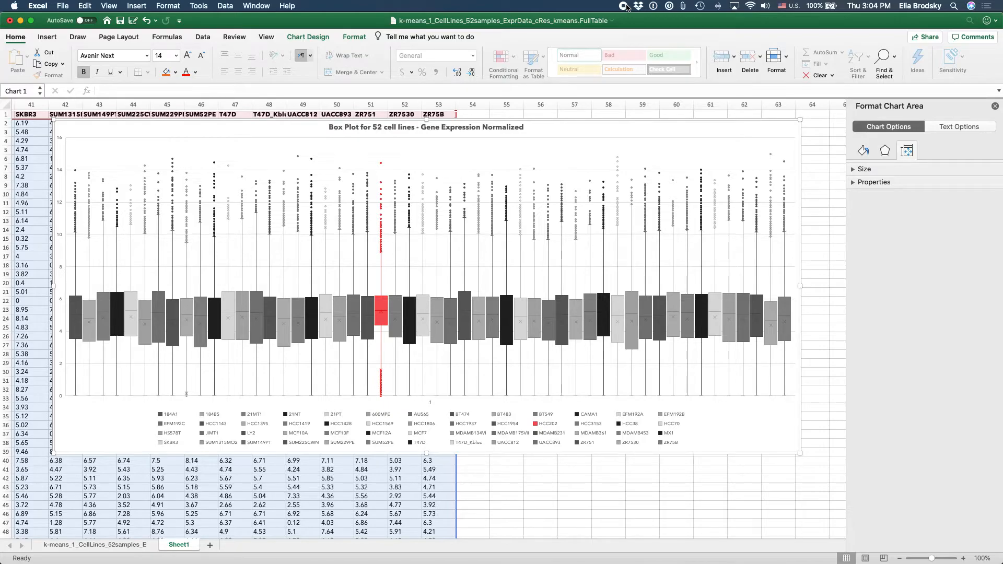
# Step: Try toggling inner points, outlier points and the mean line for the HCC202 series, and check its quartile calculation options
pyautogui.moveTo(381, 326)
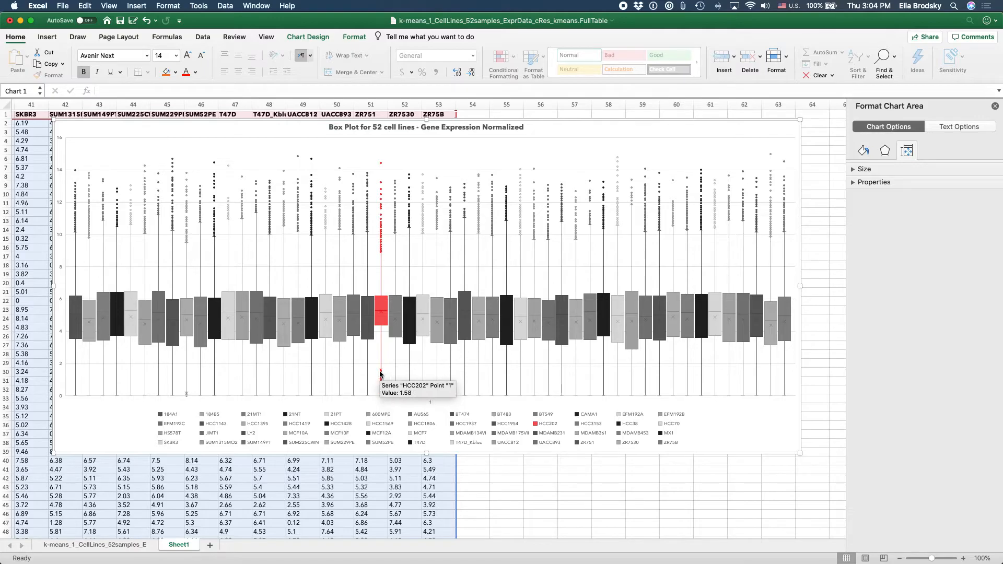
pyautogui.moveTo(381, 390)
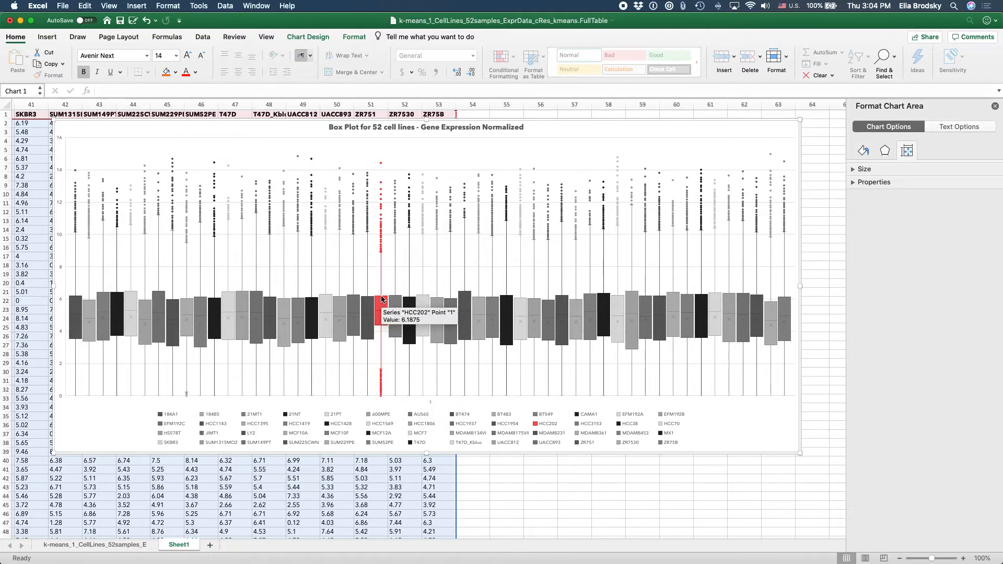
pyautogui.click(386, 306)
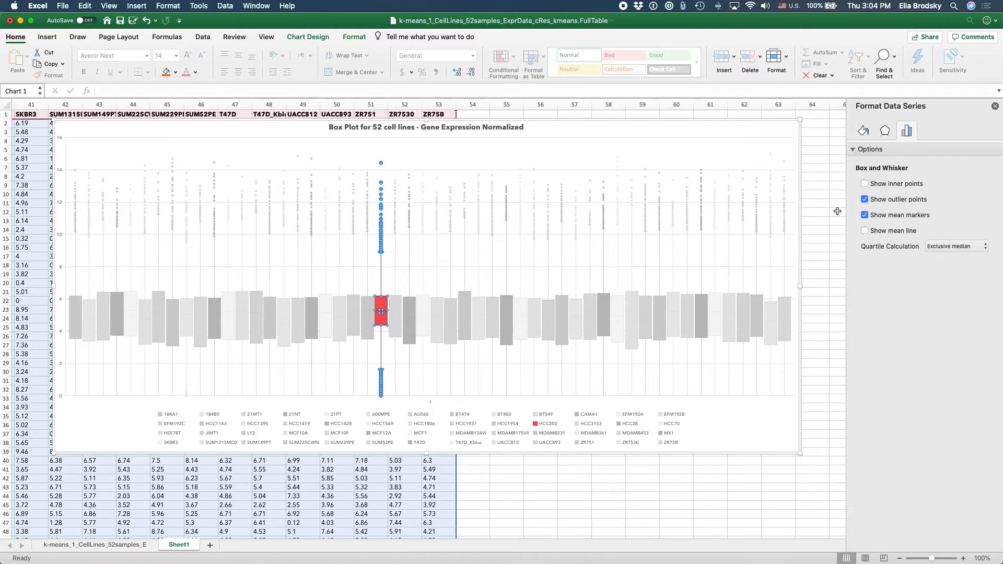
pyautogui.click(865, 184)
pyautogui.click(865, 184)
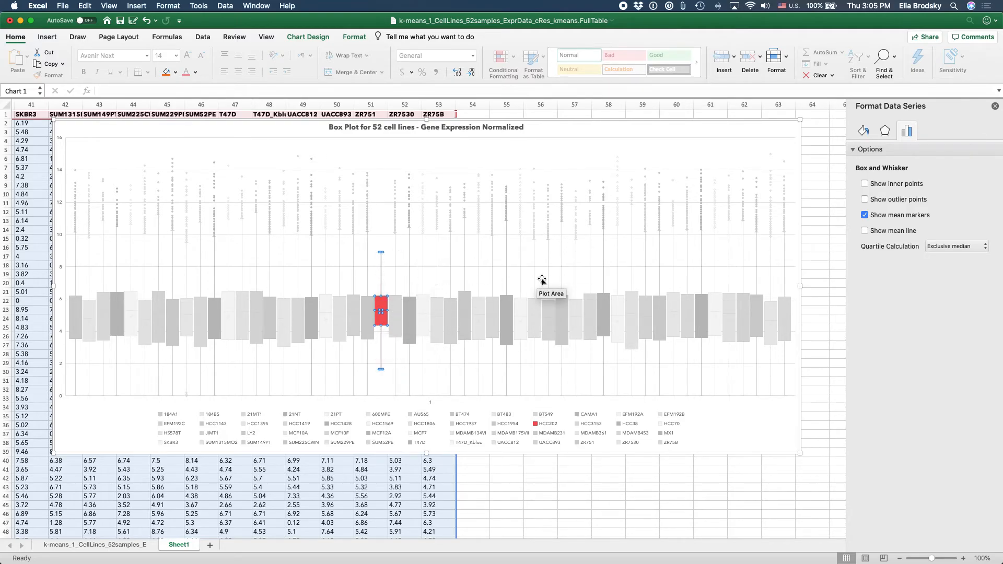
pyautogui.click(865, 231)
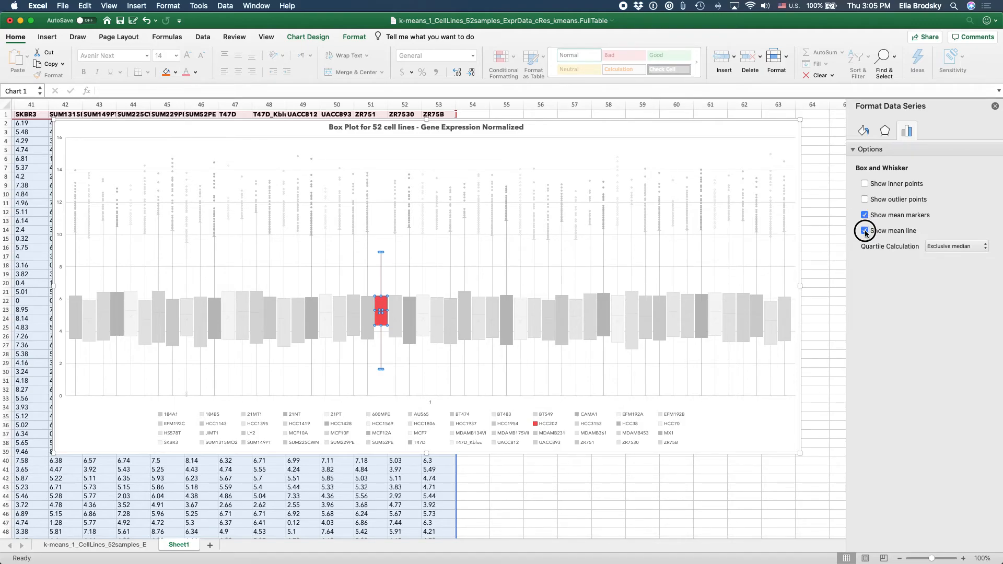
pyautogui.click(950, 246)
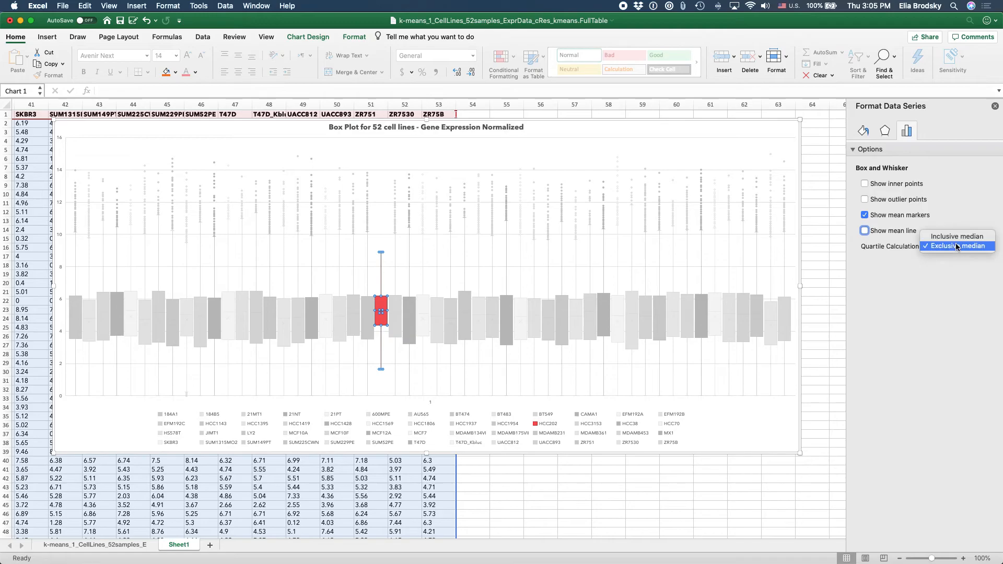
pyautogui.click(935, 247)
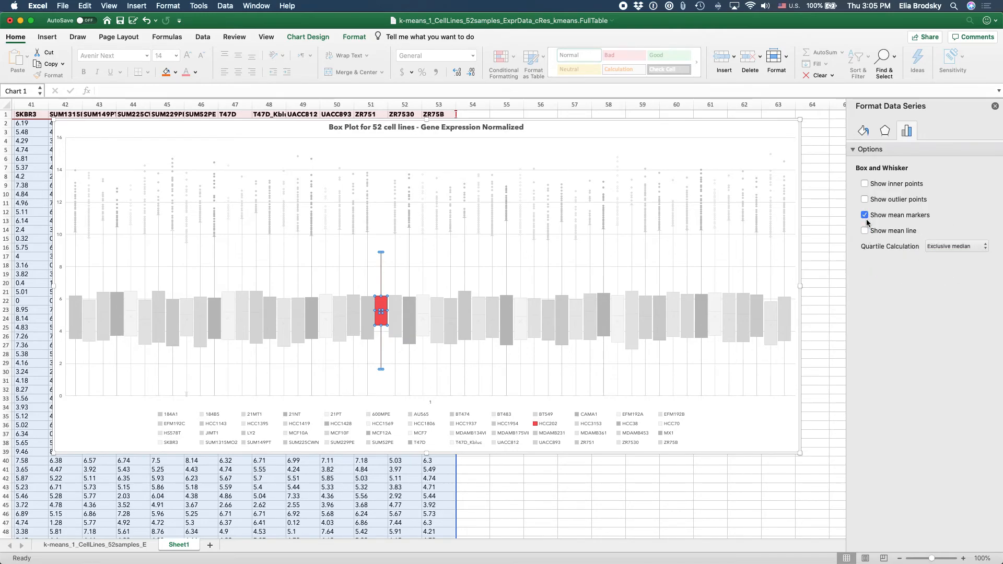
pyautogui.click(864, 201)
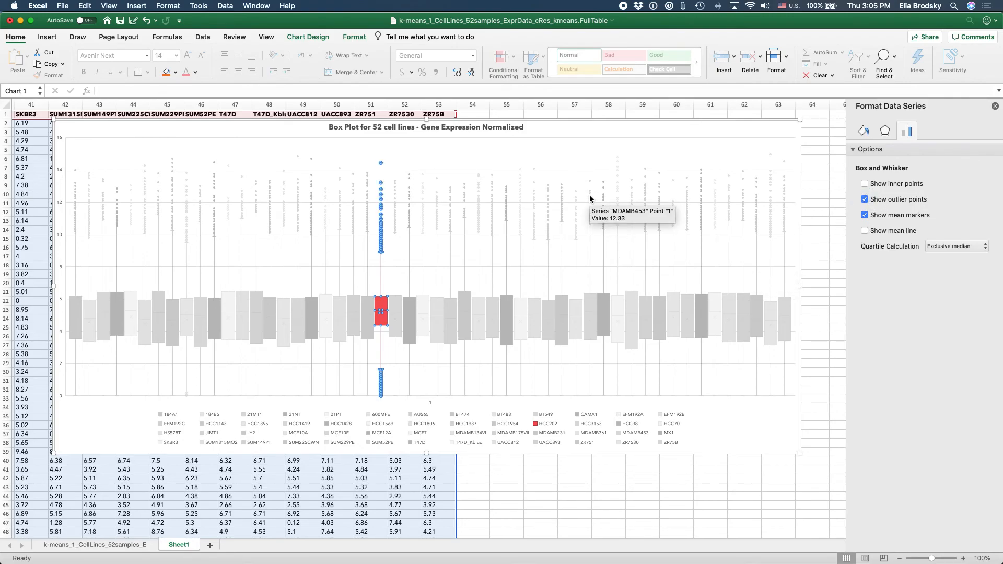
pyautogui.click(581, 127)
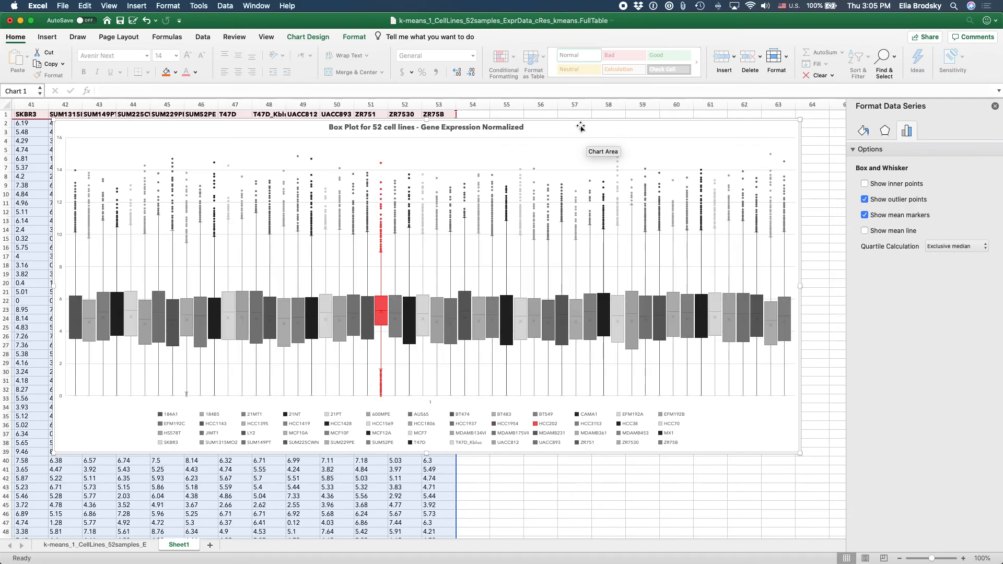